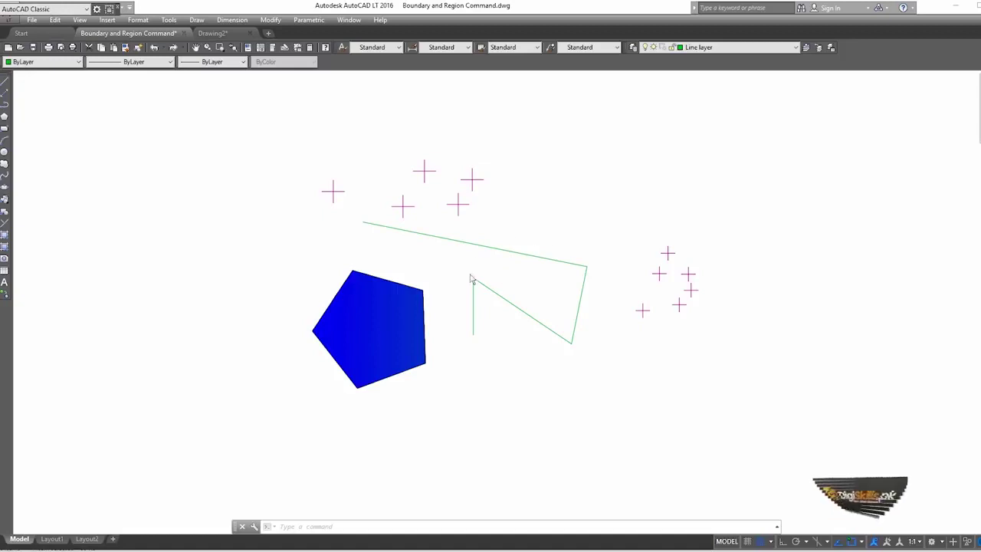
Undo the zoom and layer change so the five upper-left crosses are green on Line layer again
scroll(505, 273, "down", 4)
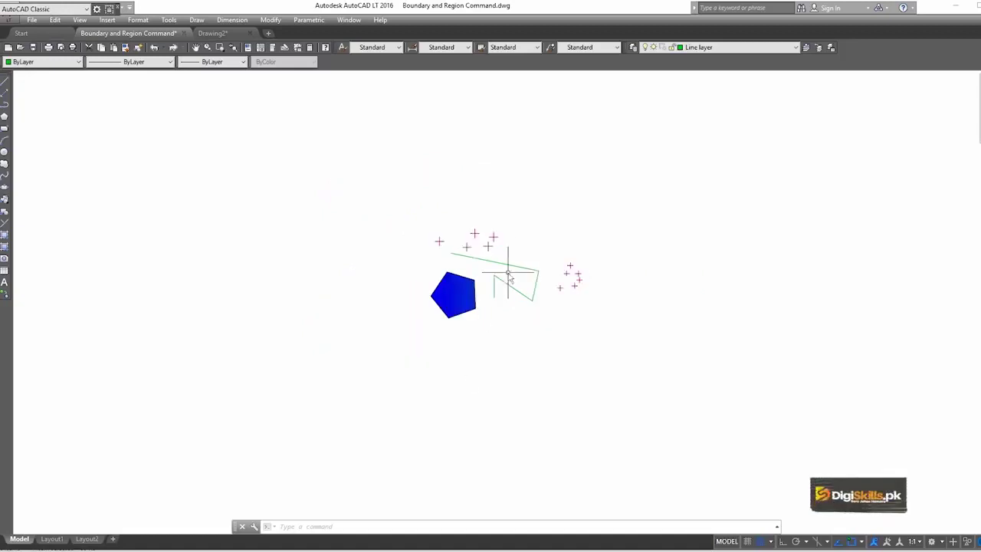
scroll(507, 275, "up", 2)
scroll(507, 272, "up", 2)
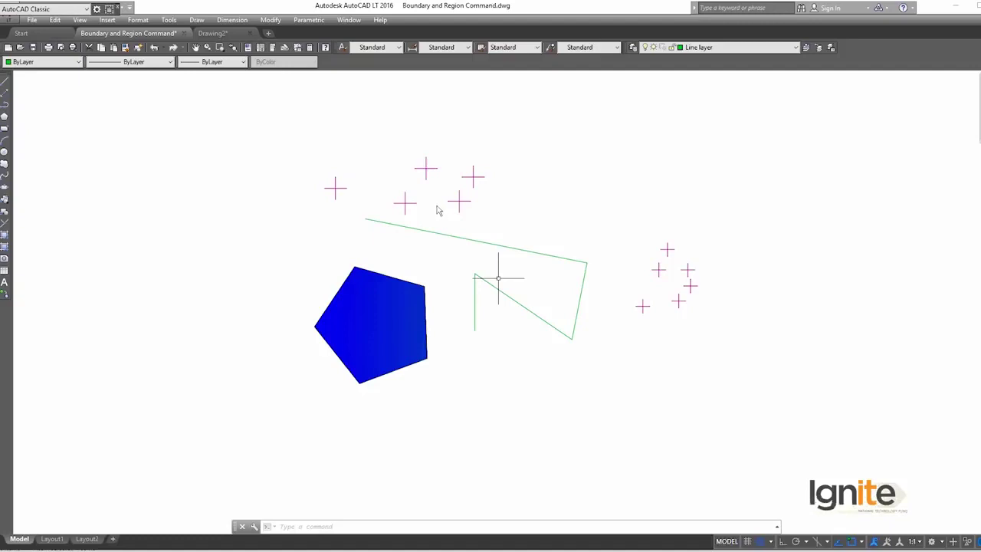
left_click(514, 204)
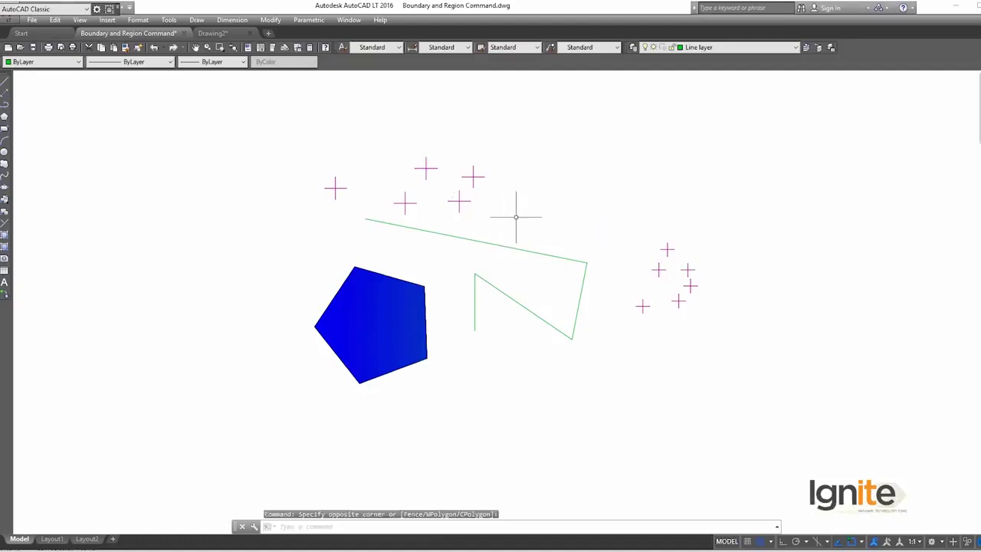
scroll(514, 217, "up", 1)
key("ctrl+z")
key("ctrl+z")
key("ctrl+z")
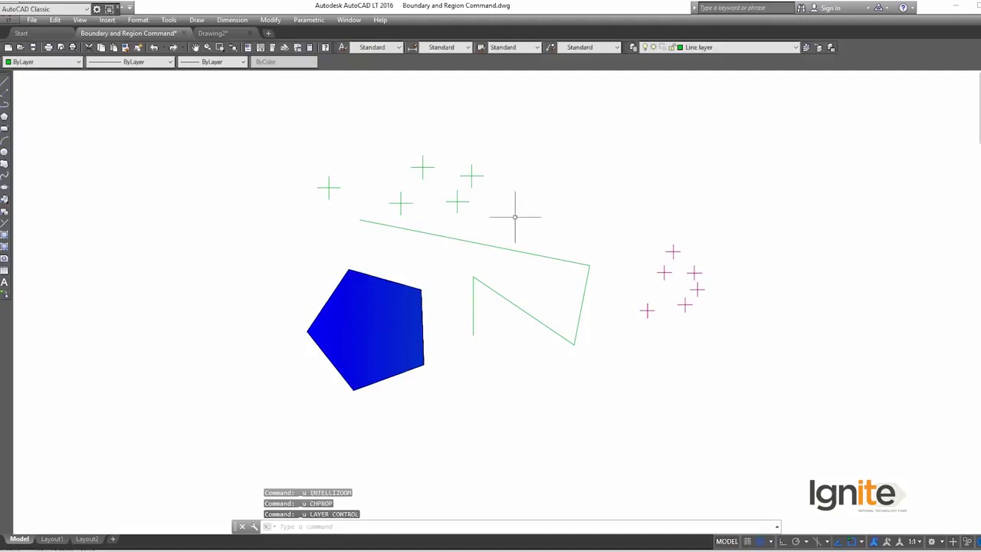
key("ctrl+z")
key("ctrl+z")
key("ctrl+z")
key("ctrl+z")
key("ctrl+z")
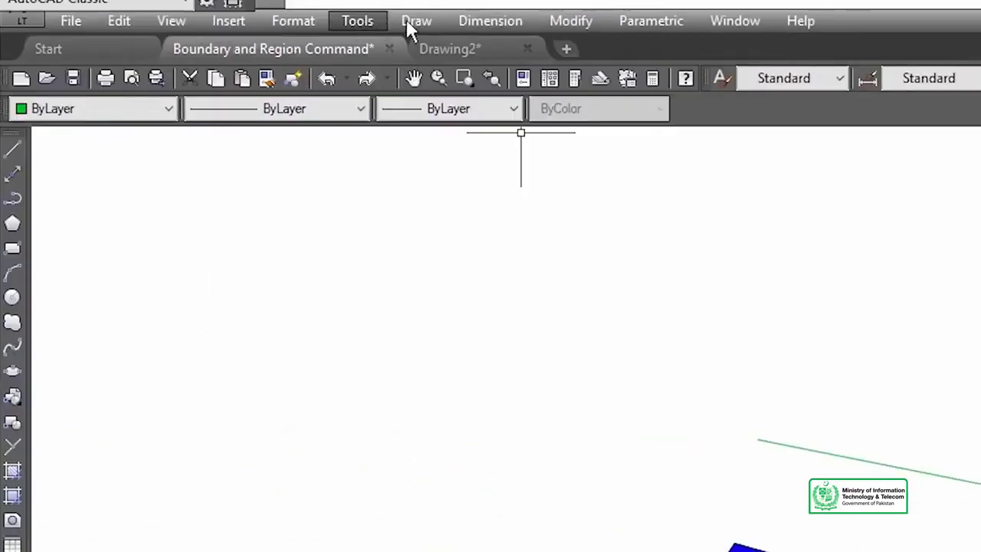
Place several more green point crosses above and left of the long green line with Multiple Point
left_click(414, 23)
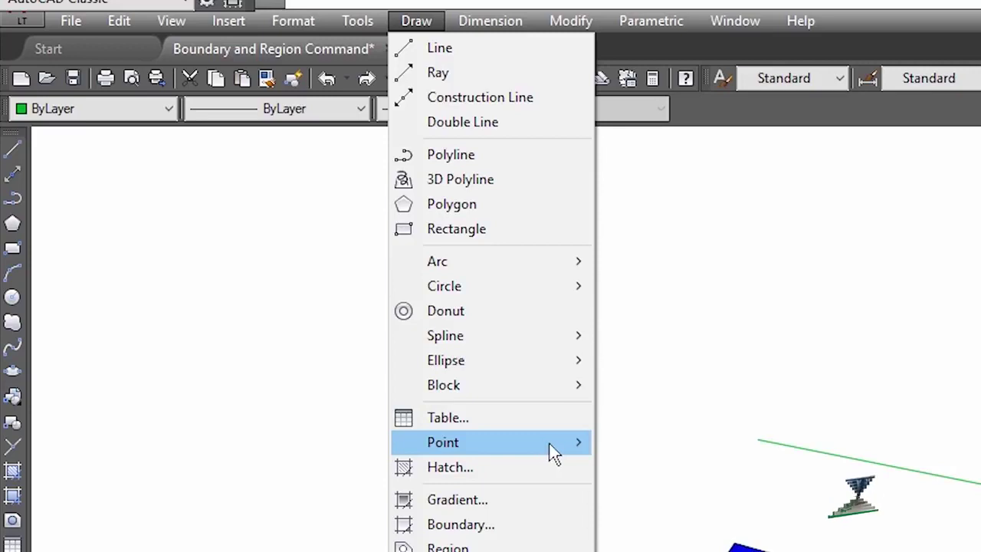
left_click(654, 468)
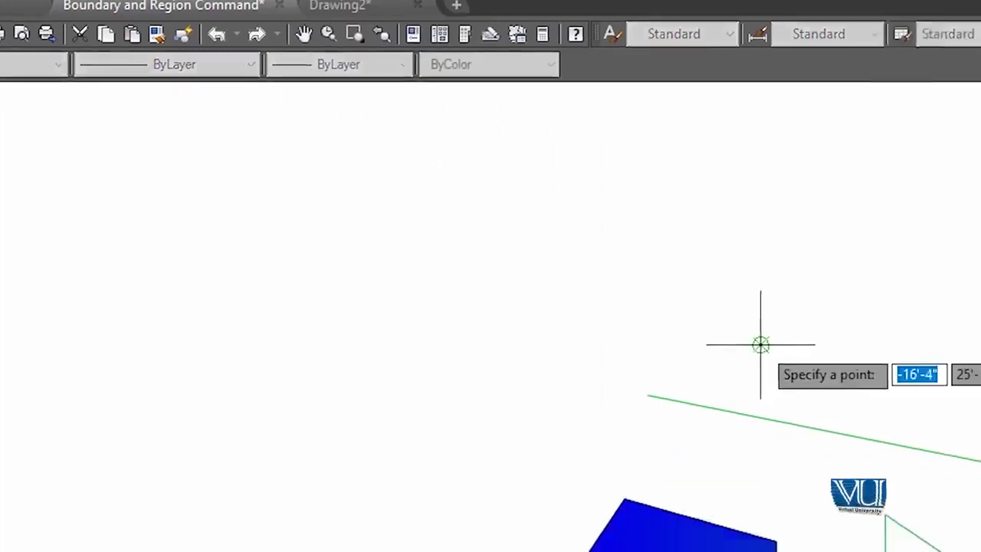
left_click(396, 207)
left_click(516, 156)
left_click(334, 91)
left_click(133, 139)
left_click(62, 250)
left_click(184, 266)
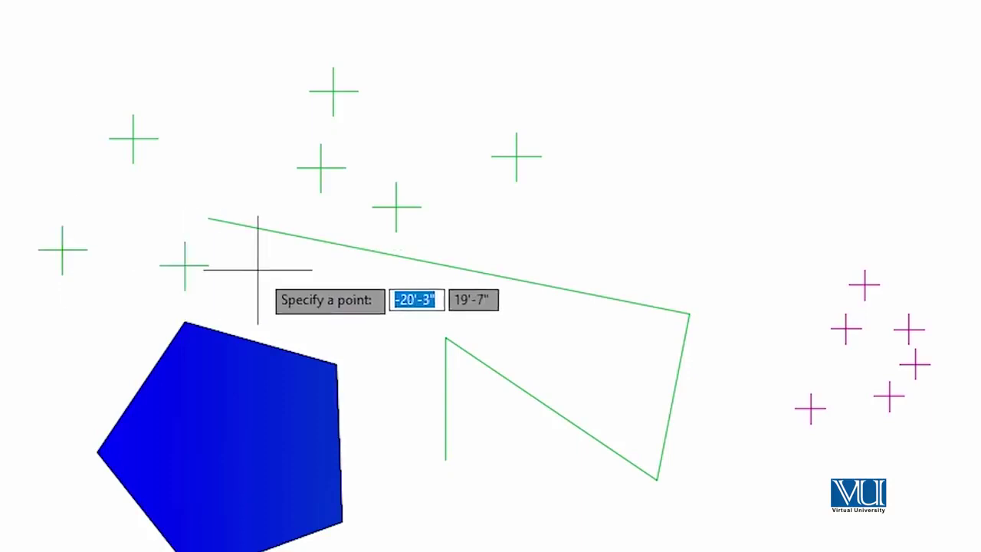
left_click(222, 84)
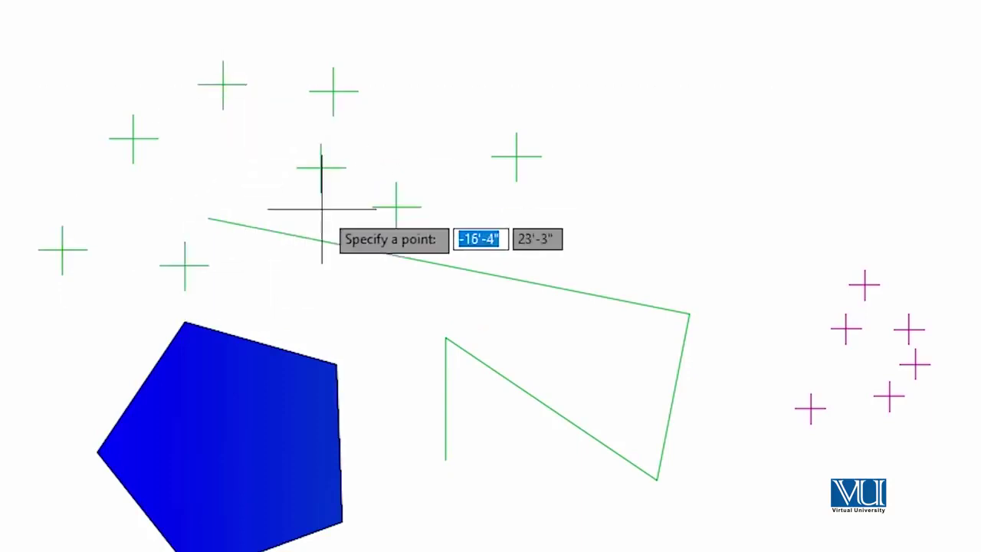
key("Escape")
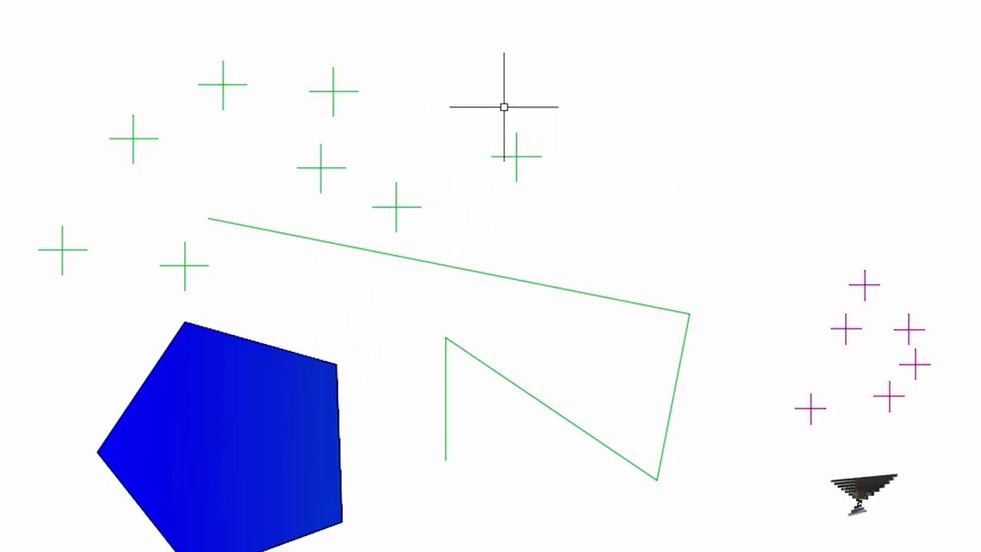
Window-select the eight upper crosses and assign them to the magenta Point Layer
left_click(592, 52)
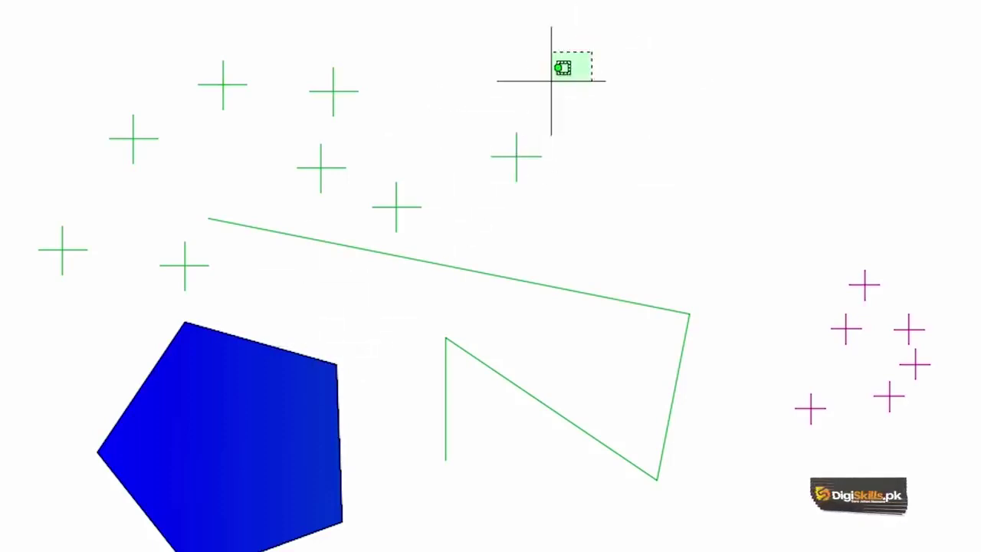
left_click(87, 176)
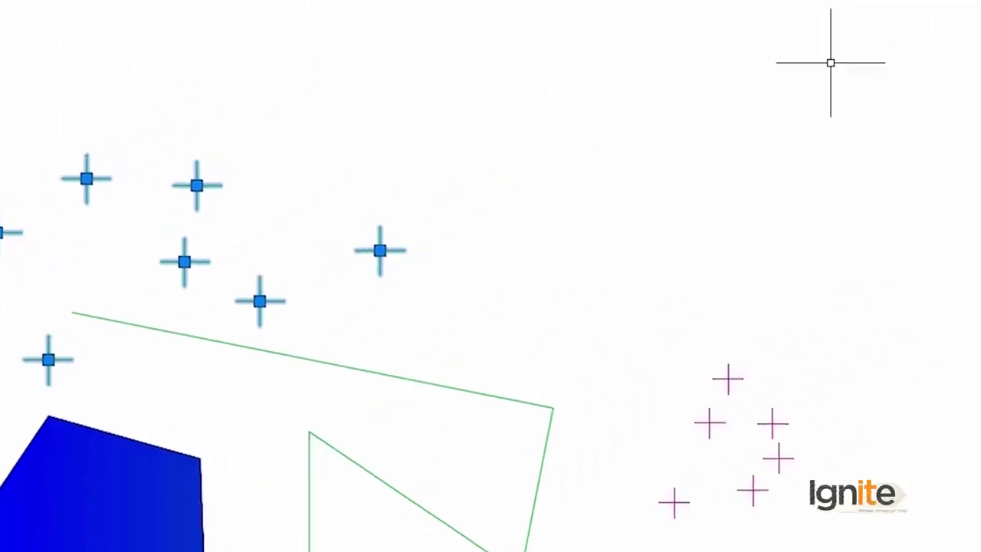
left_click(651, 46)
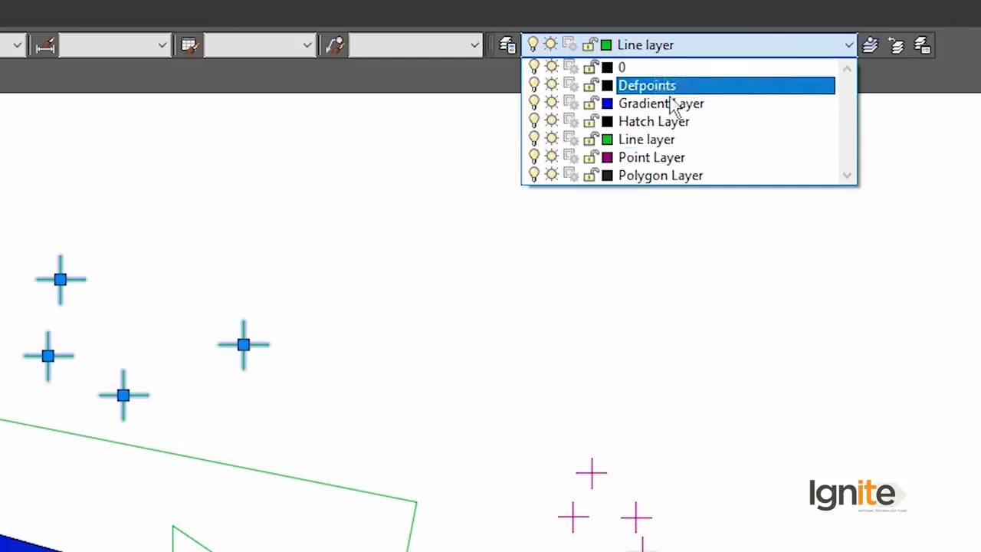
left_click(649, 161)
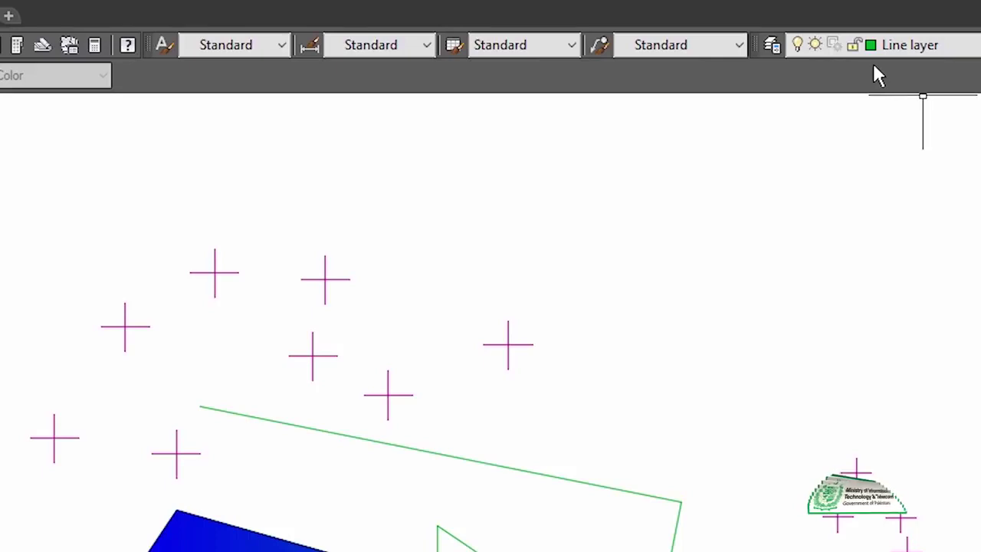
Turn off the current Line layer in Layer Properties Manager, confirming the warning
left_click(772, 46)
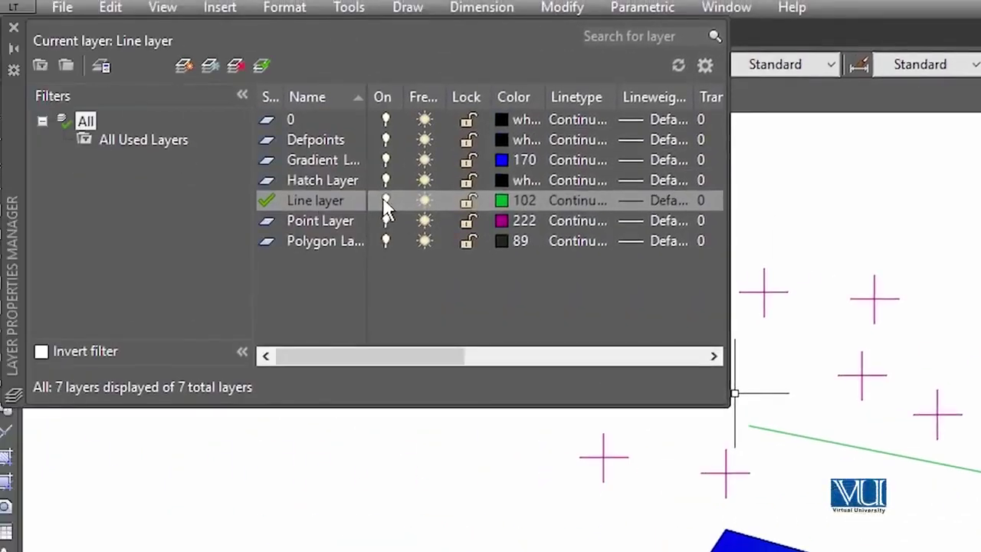
left_click(384, 200)
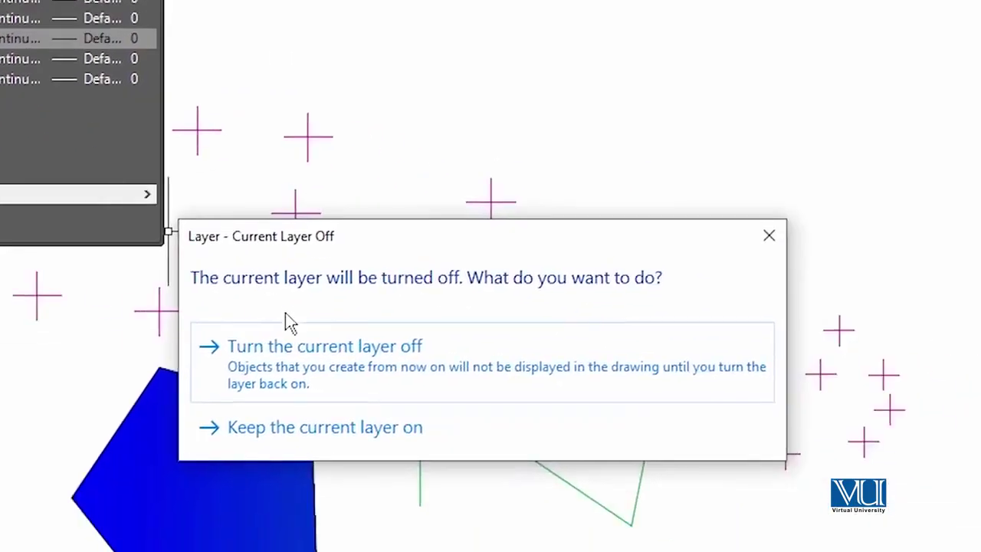
left_click(285, 337)
left_click(284, 341)
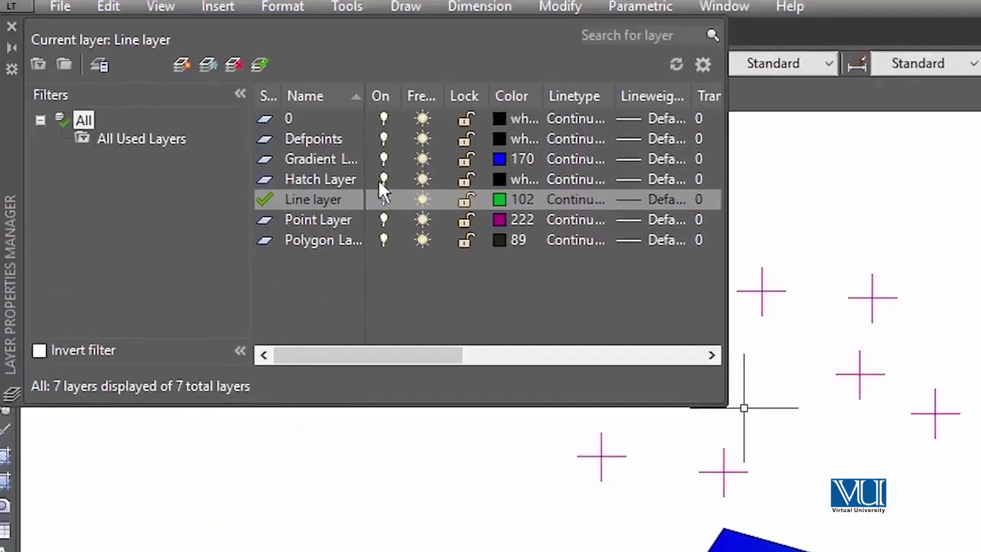
Turn off Hatch, Gradient, Defpoints, 0 and Polygon layers, leaving only Point Layer visible
left_click(385, 177)
left_click(385, 159)
left_click(384, 139)
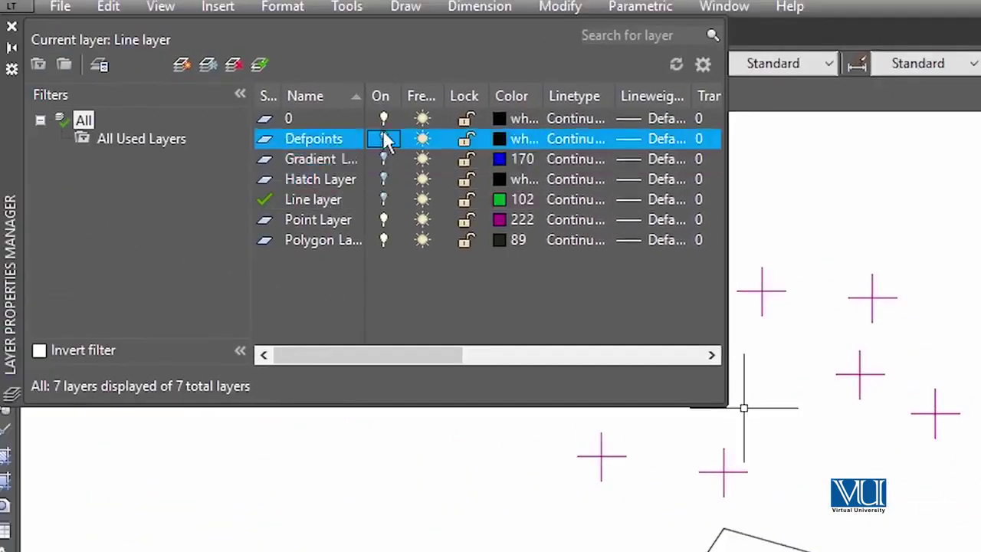
left_click(384, 119)
left_click(383, 240)
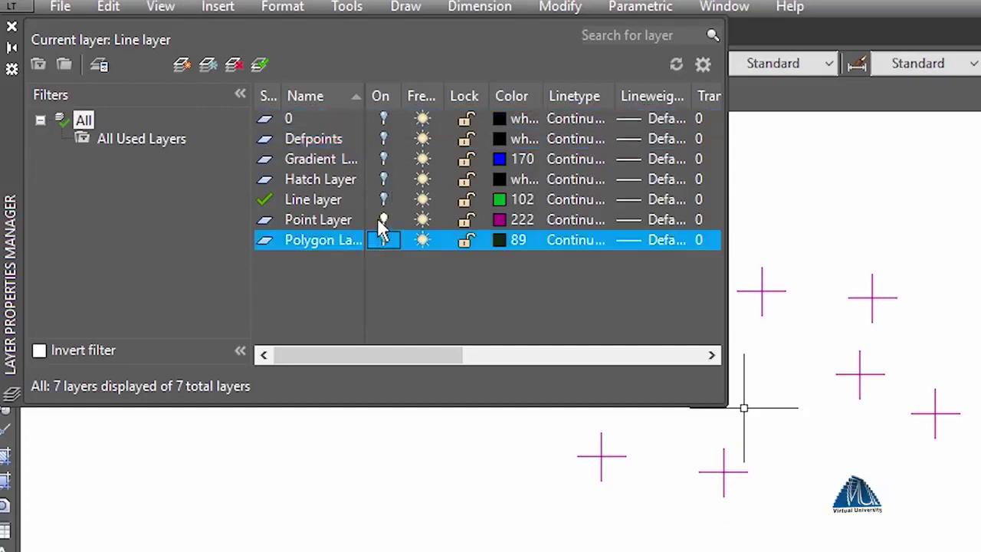
left_click(383, 220)
left_click(383, 220)
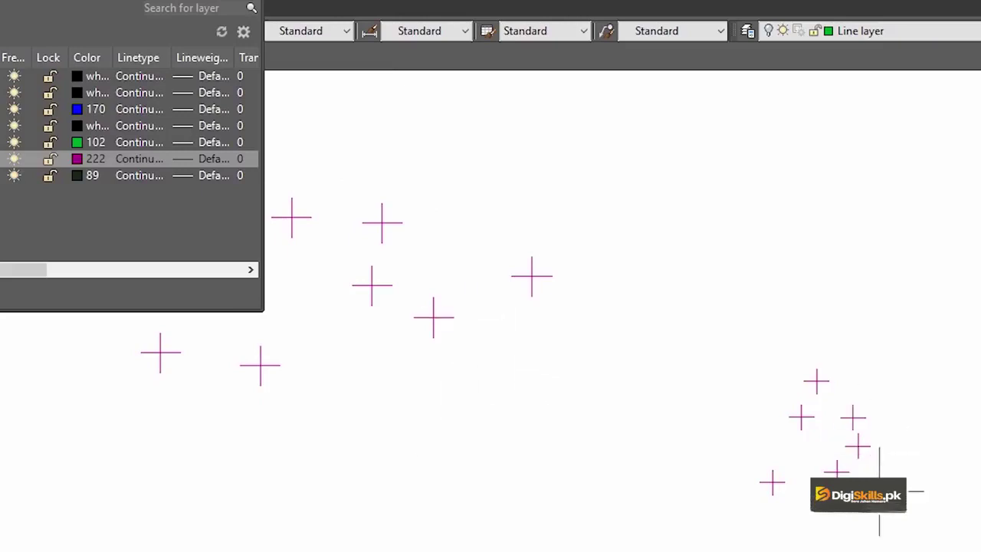
middle_click_drag(560, 410, 576, 418)
scroll(639, 418, "down", 2)
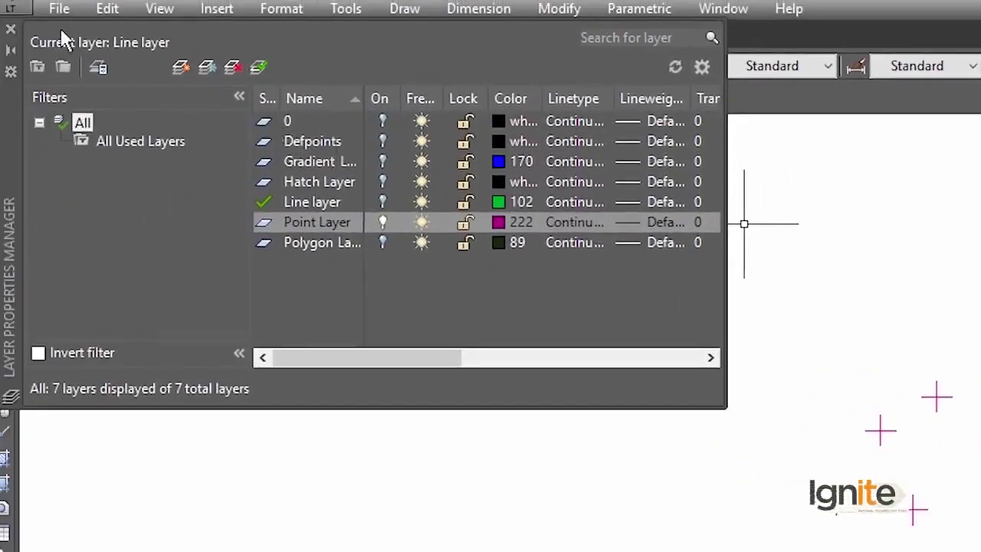
Make Hatch Layer current from the Layer Control list, dismissing the layer-off warning
left_click(12, 32)
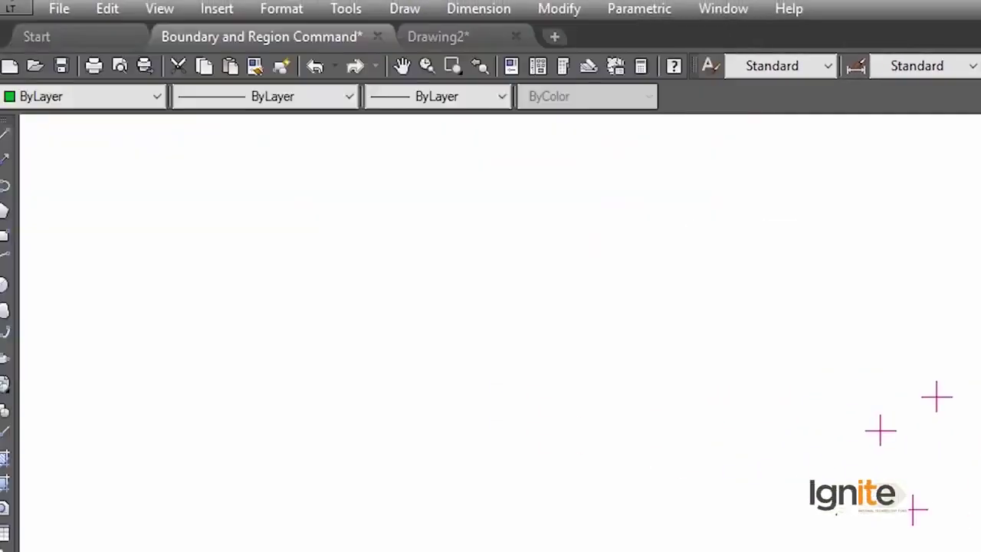
left_click(658, 67)
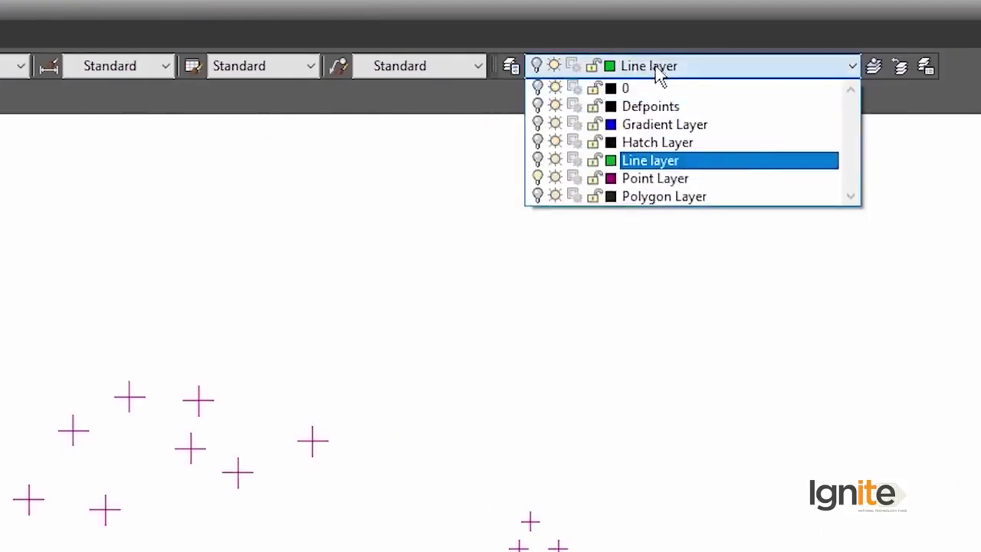
left_click(649, 146)
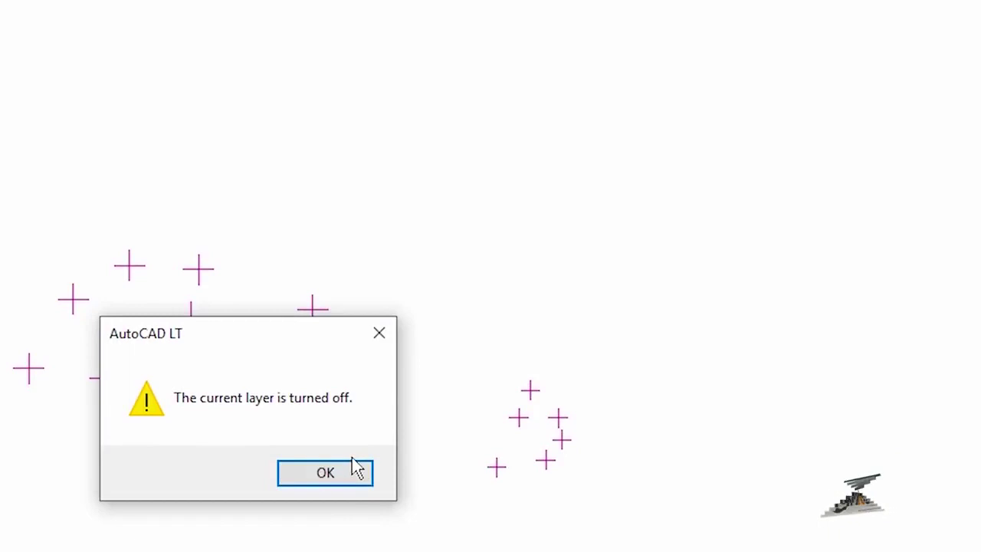
left_click(314, 473)
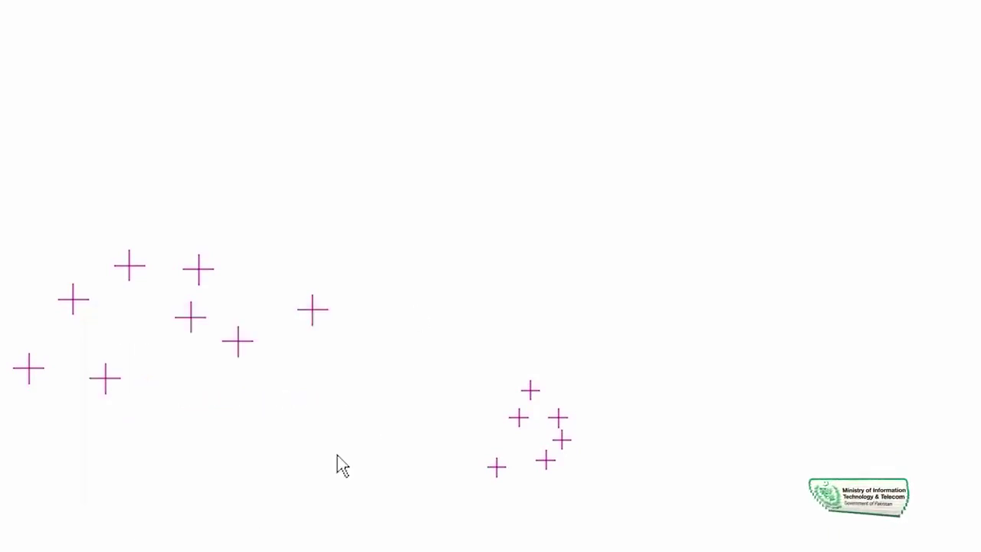
left_click(534, 38)
left_click(517, 41)
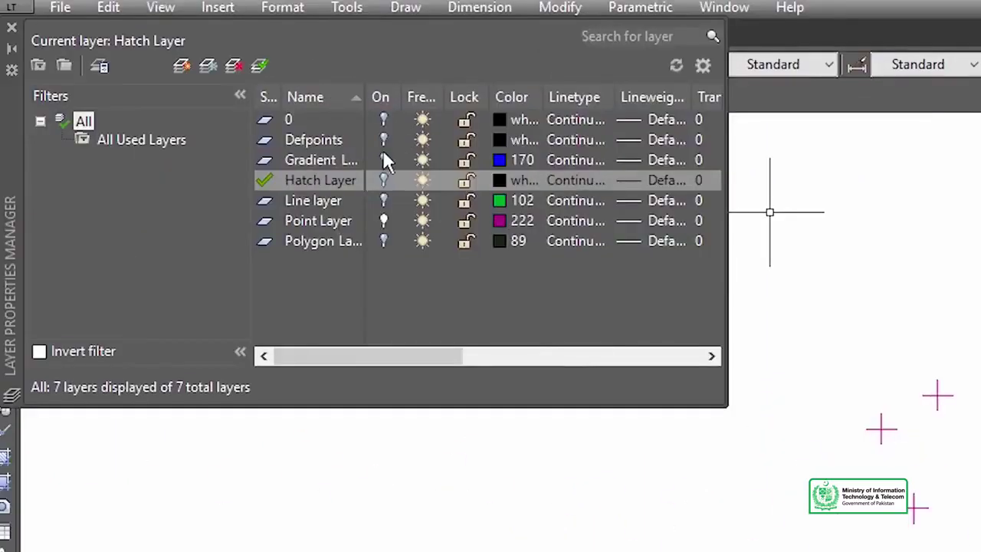
Turn Defpoints, 0, Hatch, Line and Polygon layers back on in Layer Properties Manager
left_click(385, 161)
left_click(383, 140)
left_click(383, 120)
left_click(384, 180)
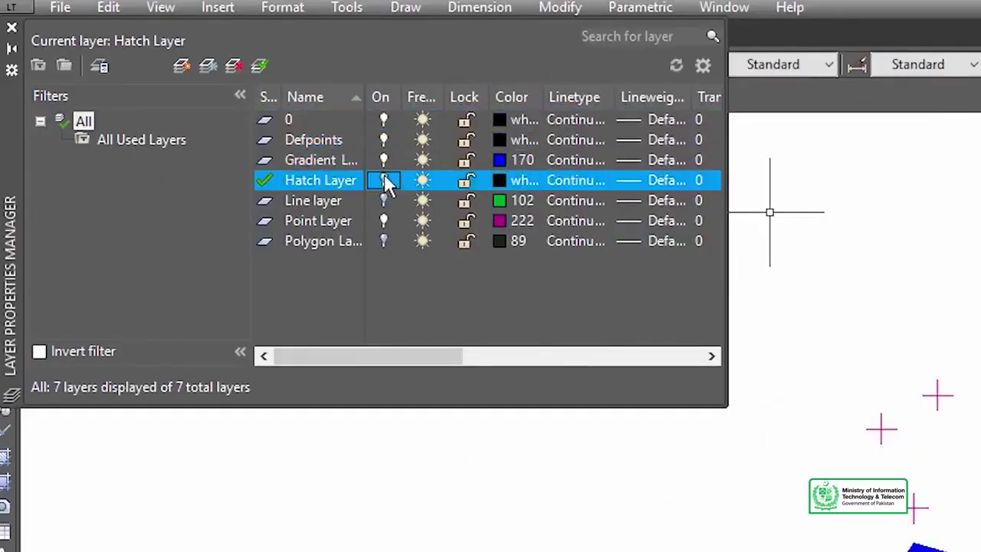
left_click(383, 200)
left_click(383, 241)
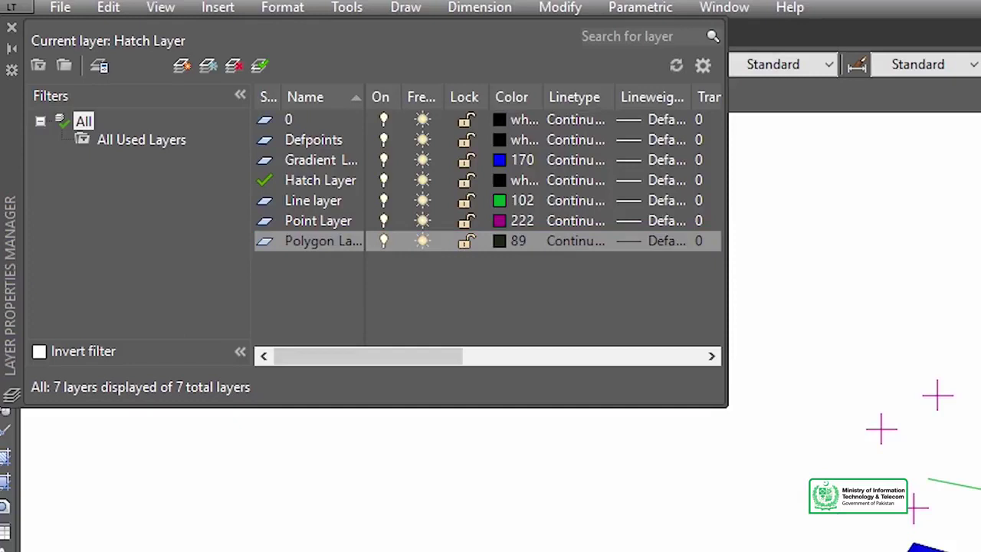
left_click(13, 29)
Check the Layer Control list keeps Hatch Layer current and view the restored pentagon, lines and crosses
left_click(733, 68)
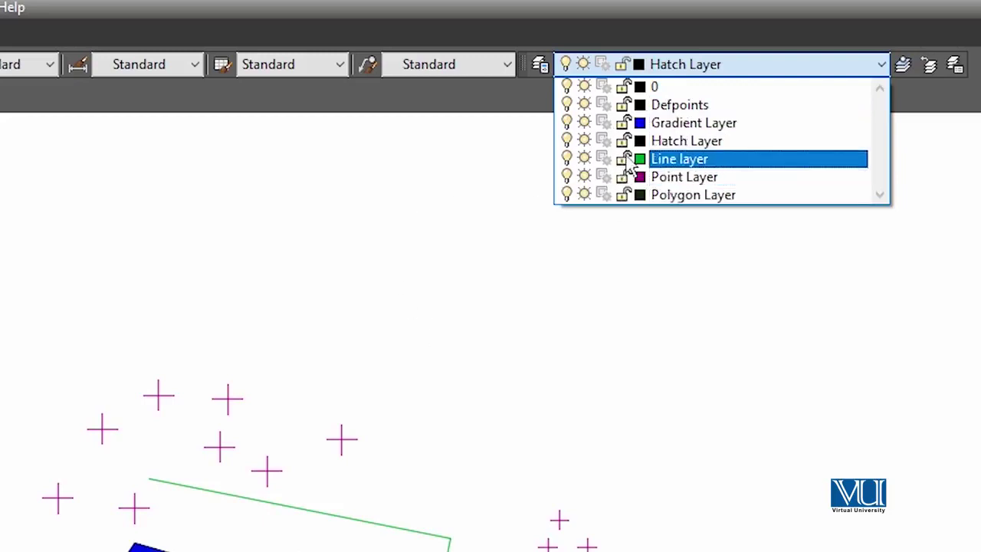
left_click(429, 174)
left_click(437, 235)
left_click(242, 282)
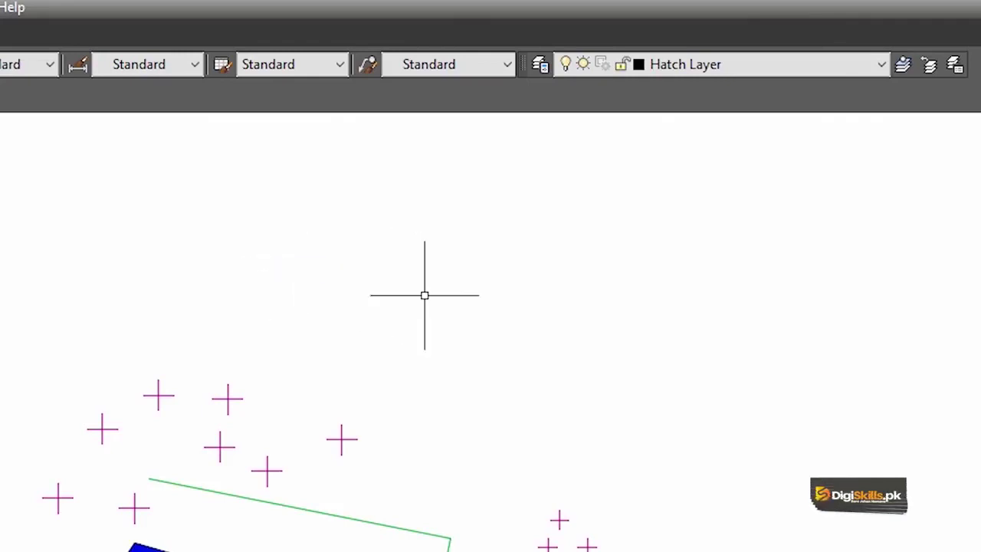
scroll(412, 305, "down", 4)
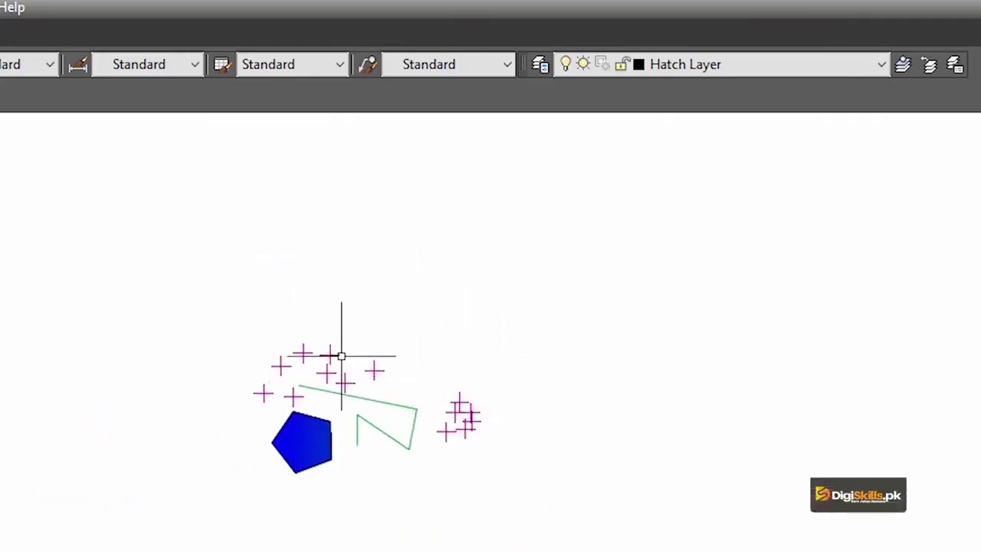
scroll(202, 372, "up", 3)
scroll(163, 394, "up", 2)
scroll(159, 393, "down", 2)
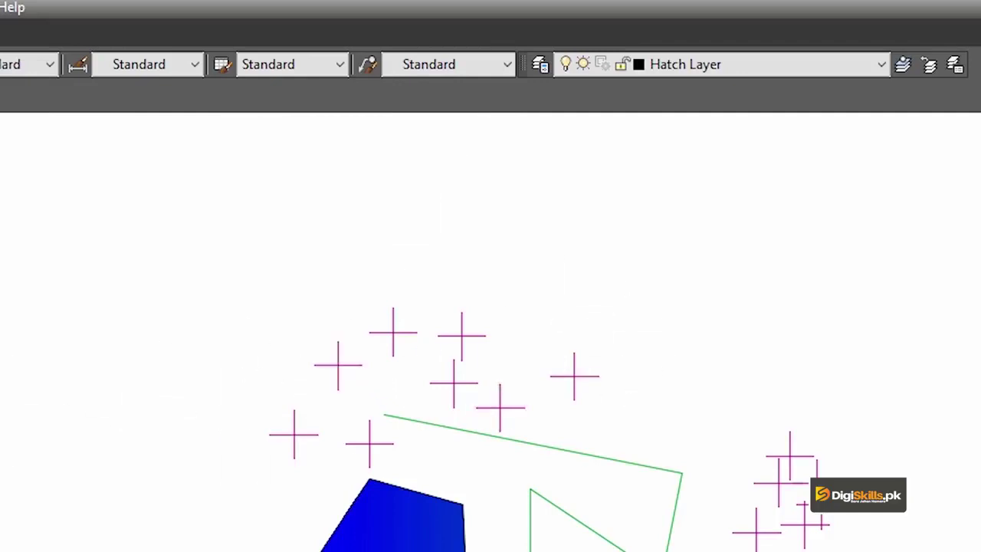
Create a new layer named 'Rectangle layer' in Layer Properties Manager
left_click(539, 65)
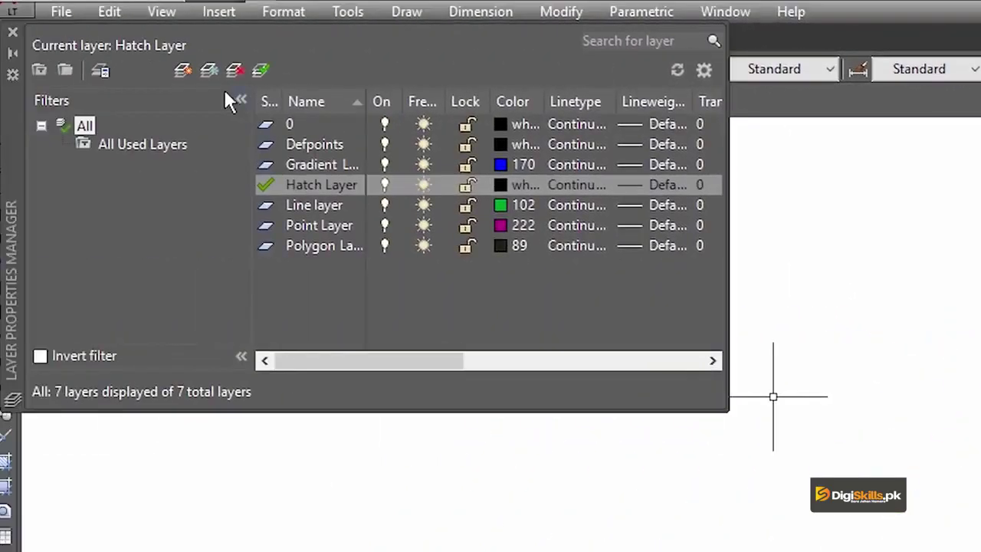
left_click(182, 69)
type("Rectangle la")
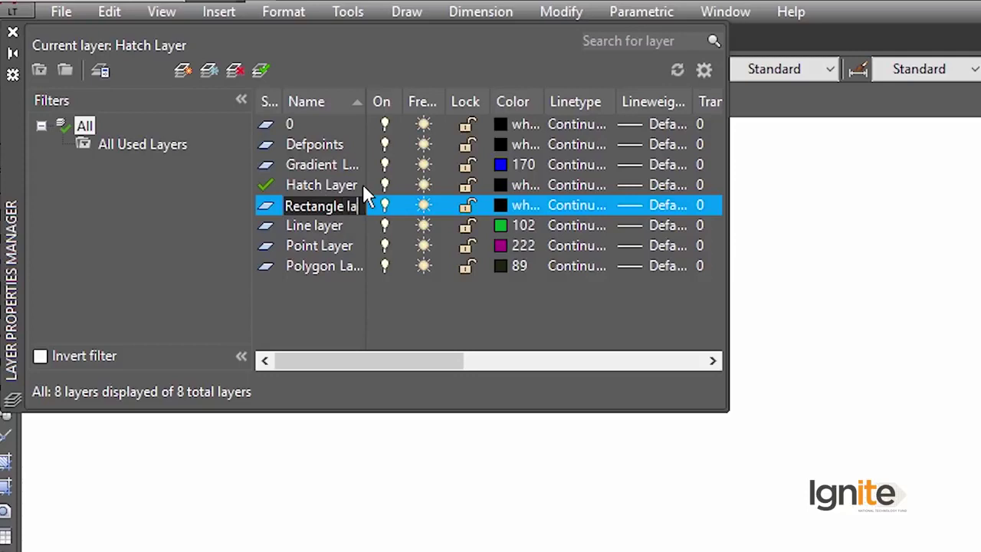
type("yer")
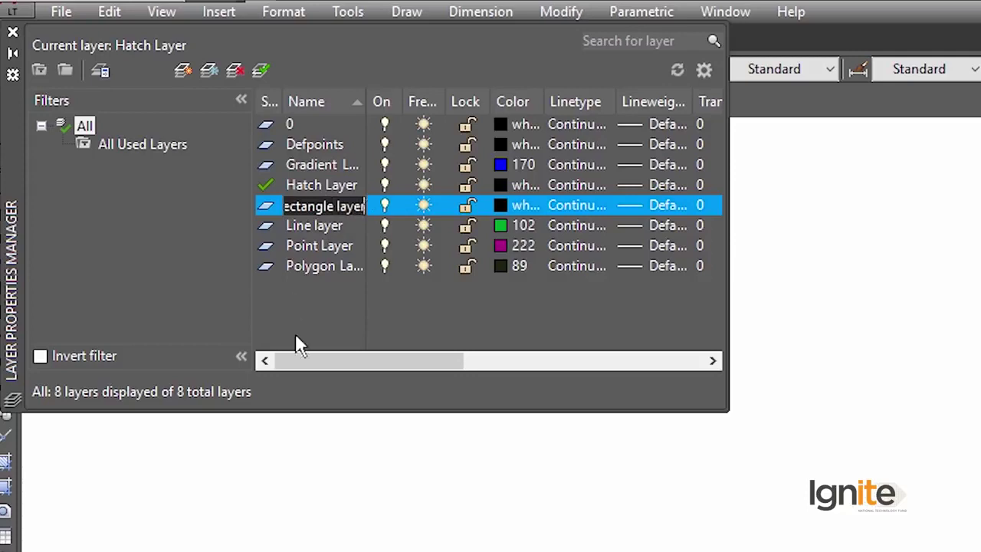
left_click(548, 502)
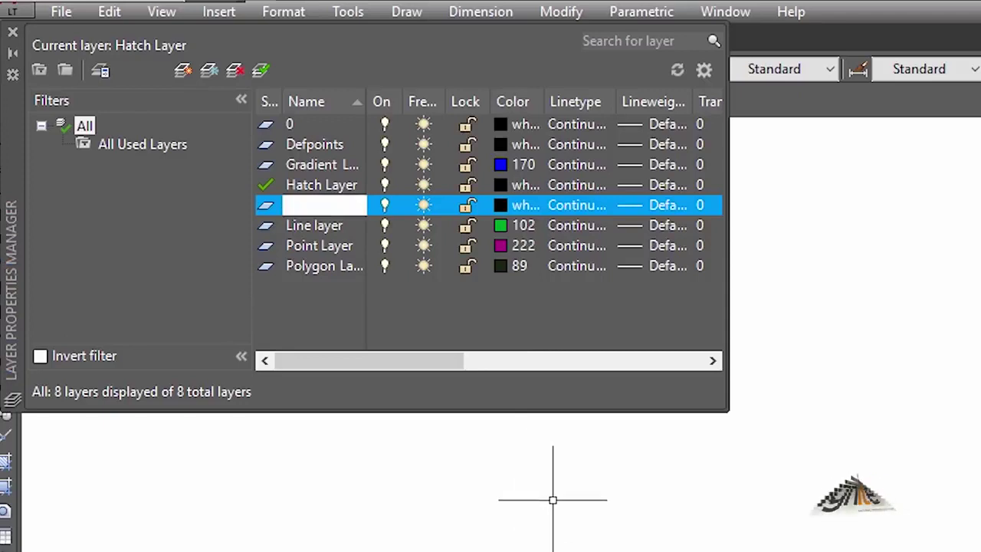
left_click(13, 34)
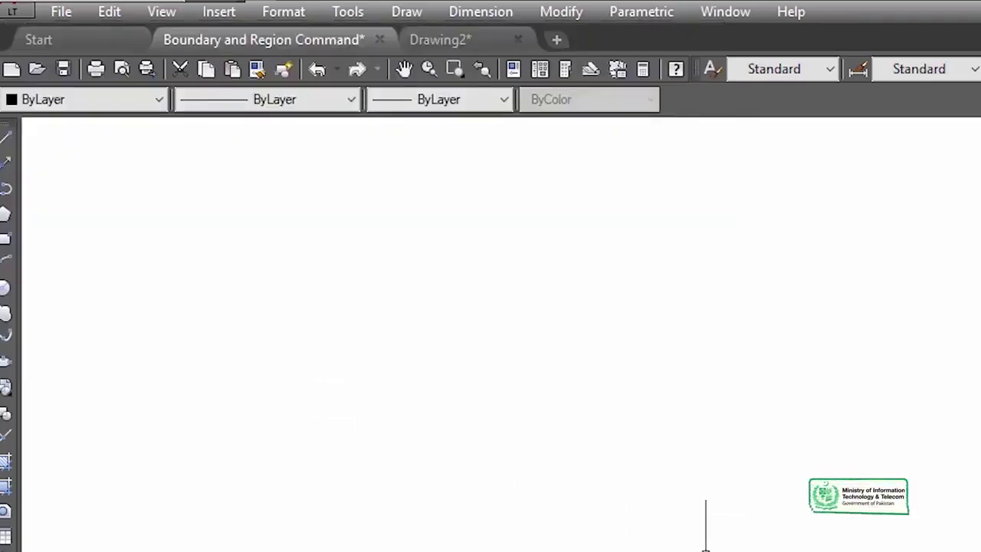
With Line layer current and Ortho on, draw a vertical pole line left of the pentagon
left_click(632, 68)
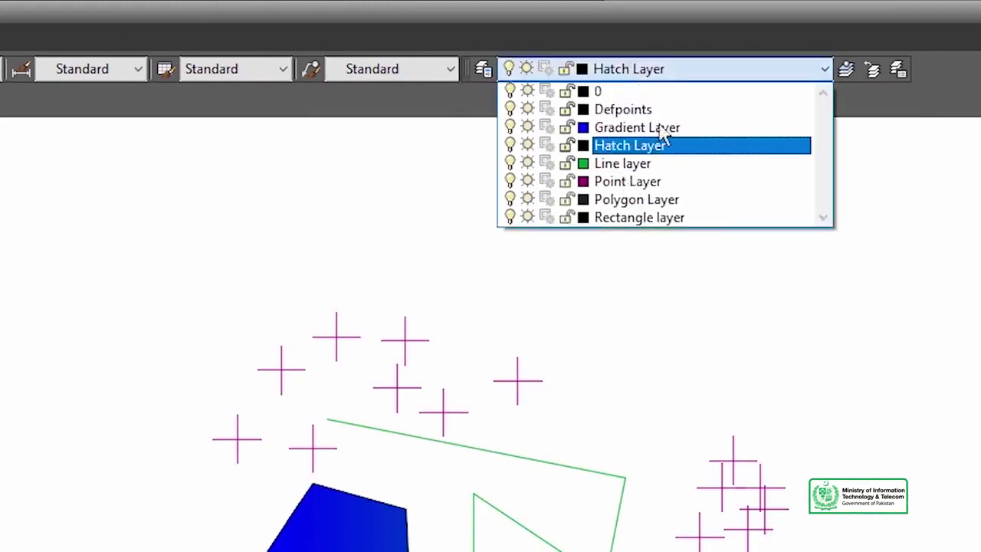
left_click(648, 163)
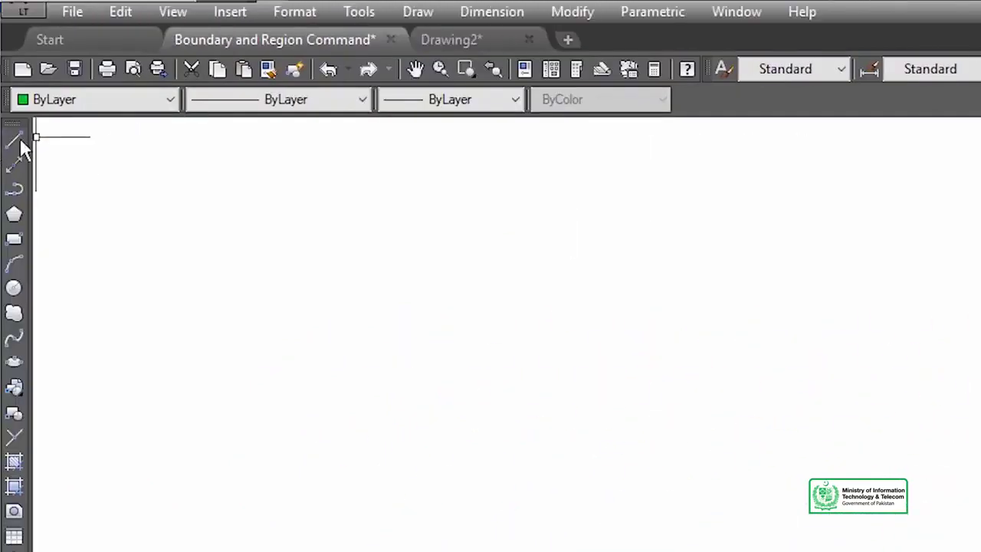
left_click(23, 148)
left_click(491, 319)
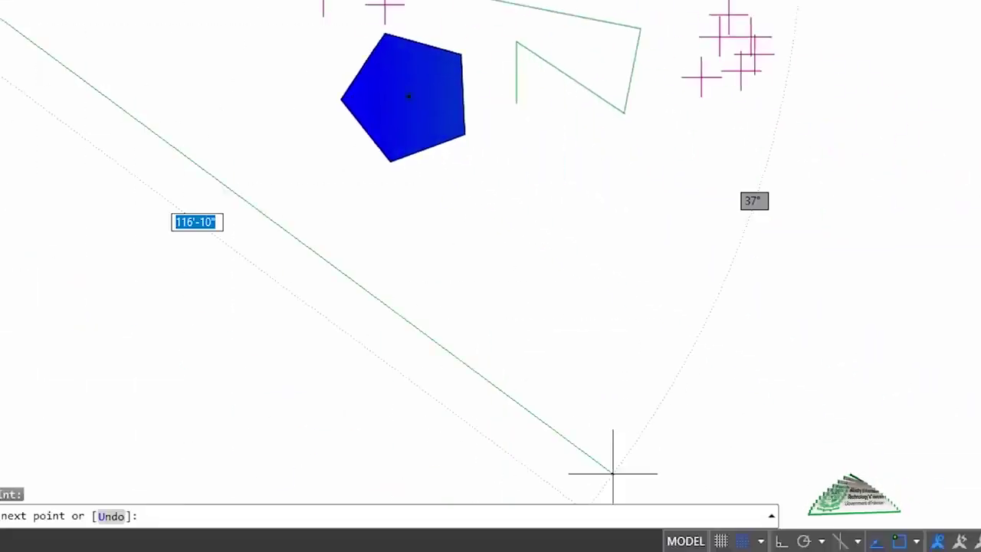
left_click(781, 542)
left_click(259, 460)
key("Return")
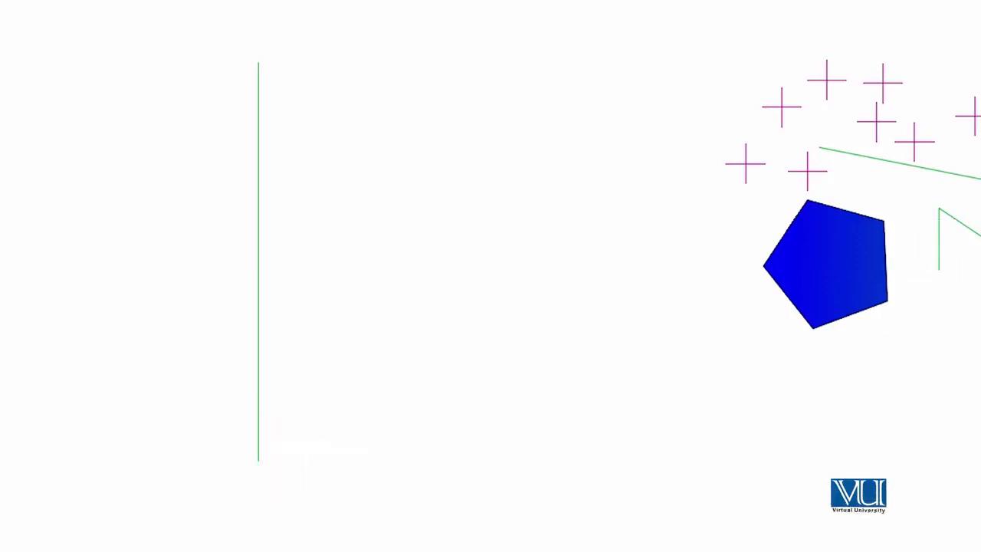
left_click(667, 46)
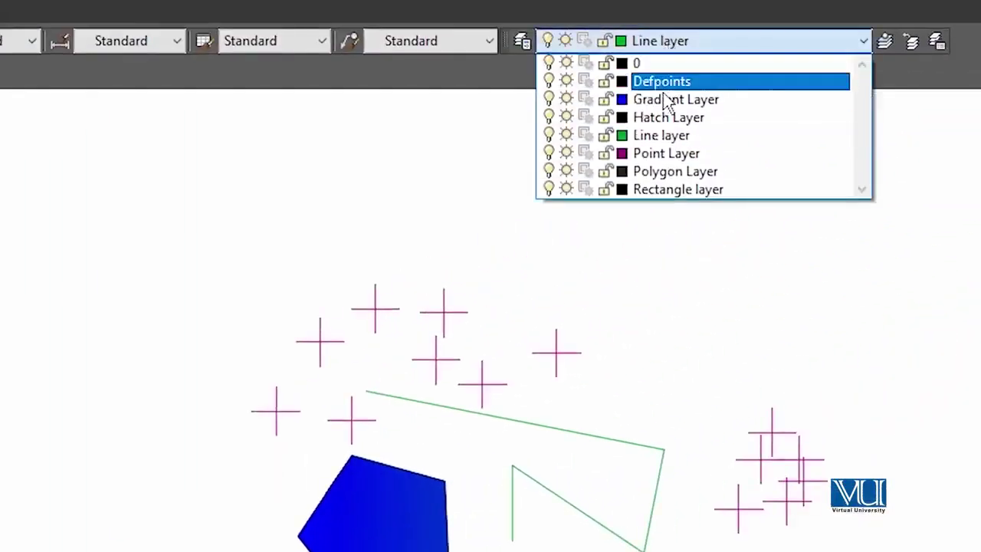
On Rectangle layer, draw a rectangle from the pole's top endpoint to form the flag
left_click(664, 189)
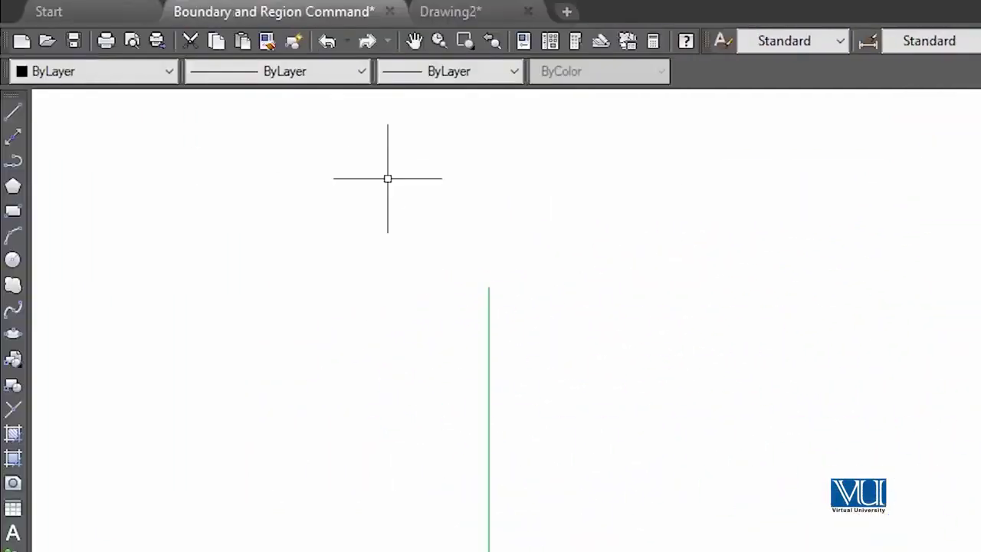
left_click(14, 213)
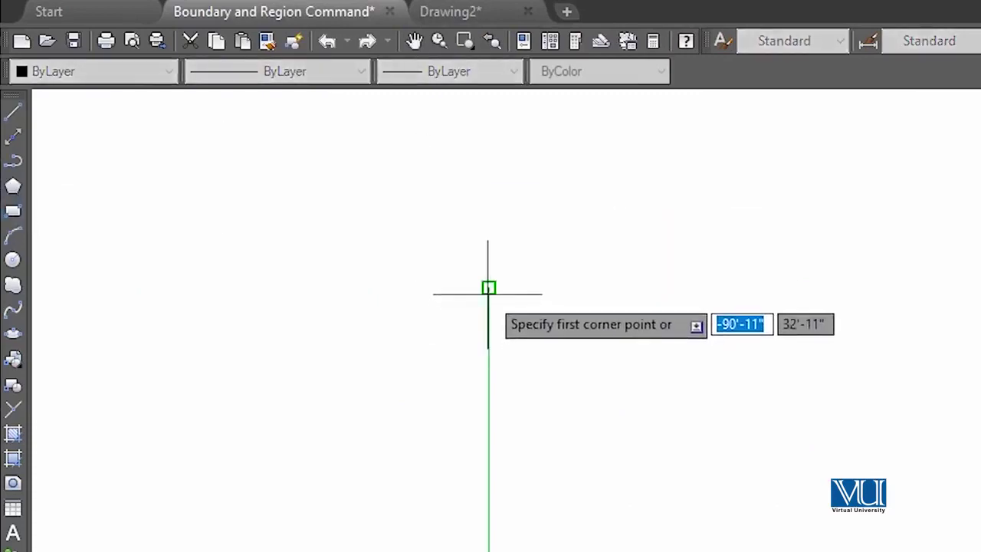
left_click(488, 288)
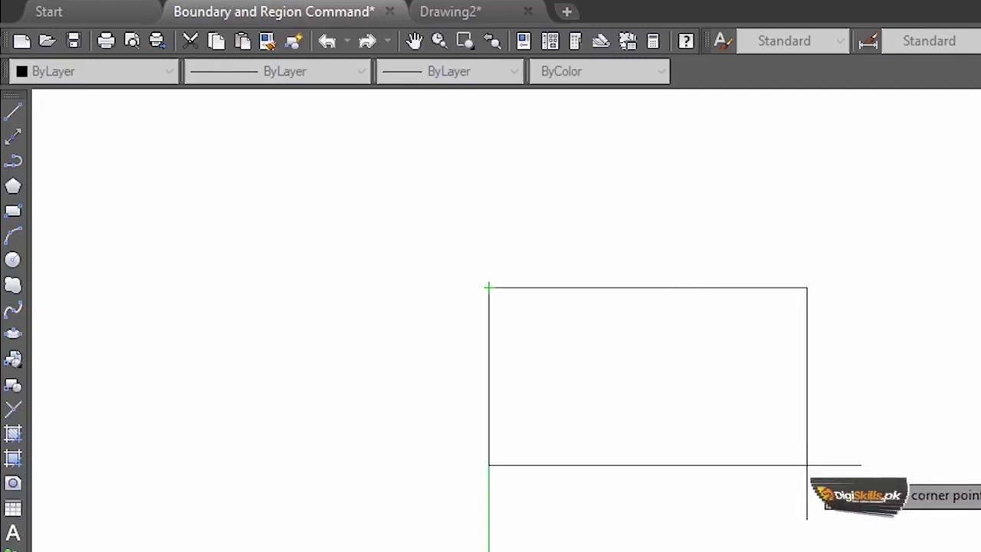
left_click(808, 462)
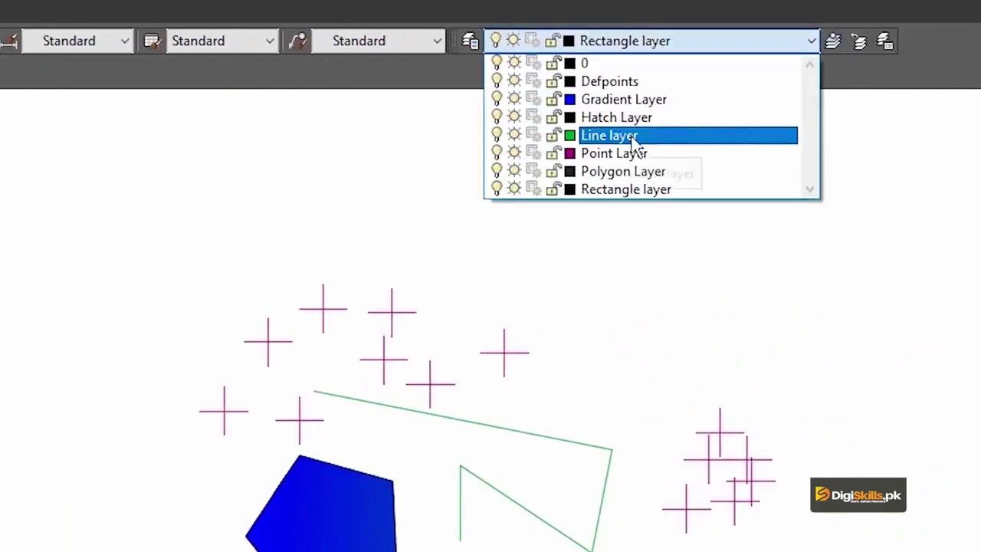
On Line layer, draw a vertical line from the flag's top edge to its bottom edge near the left
left_click(632, 138)
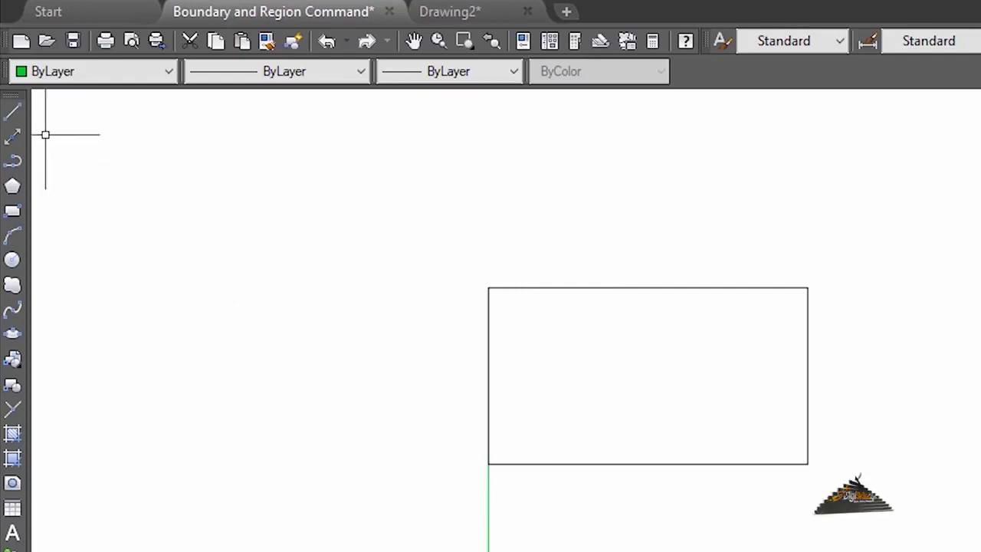
left_click(12, 111)
left_click(532, 287)
left_click(533, 463)
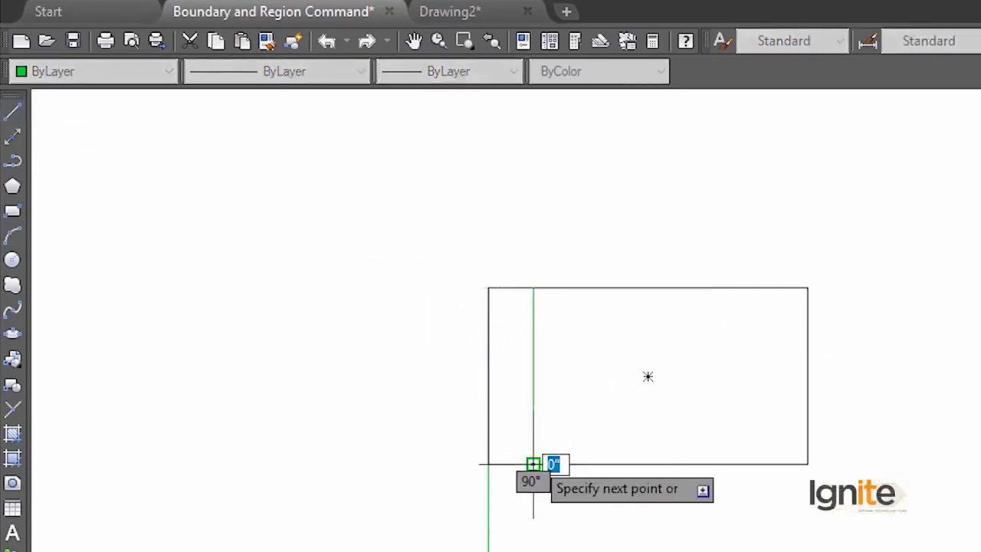
key("Return")
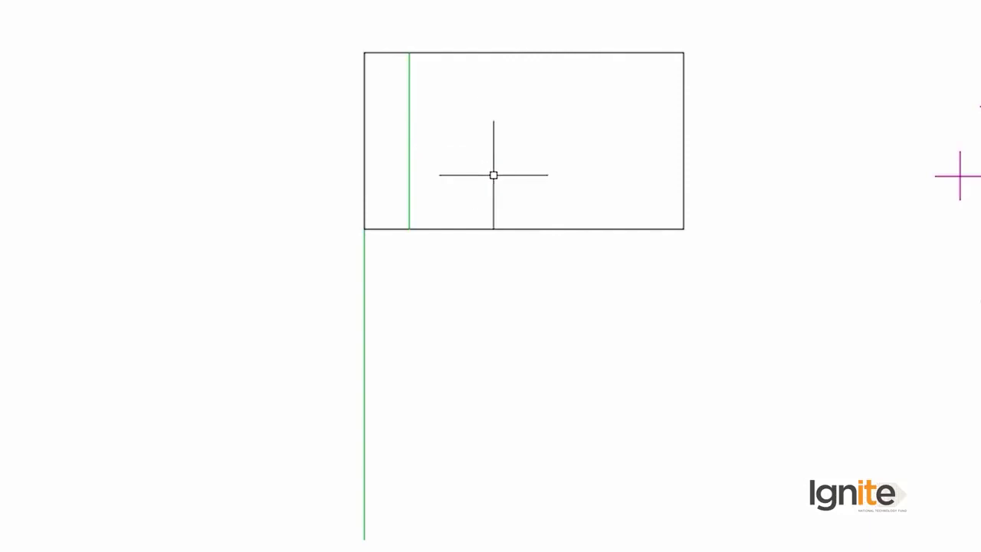
Create a new layer named 'Arc Layer' in Layer Properties Manager
left_click(501, 68)
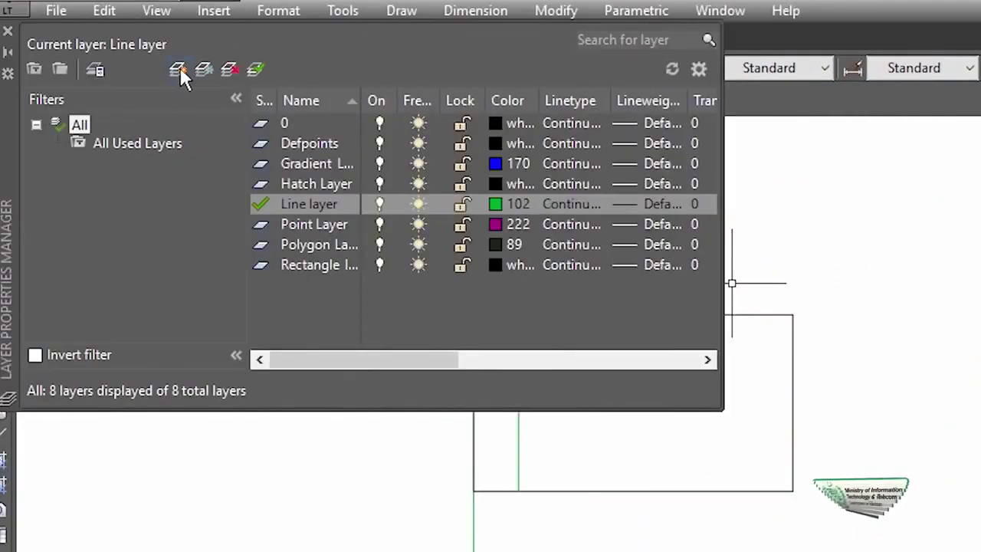
left_click(177, 68)
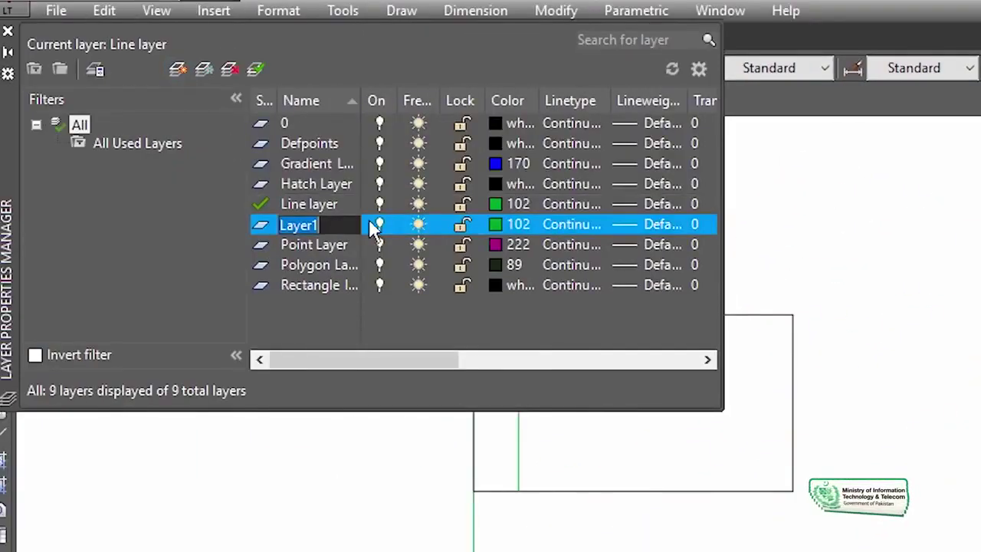
type("Arc ")
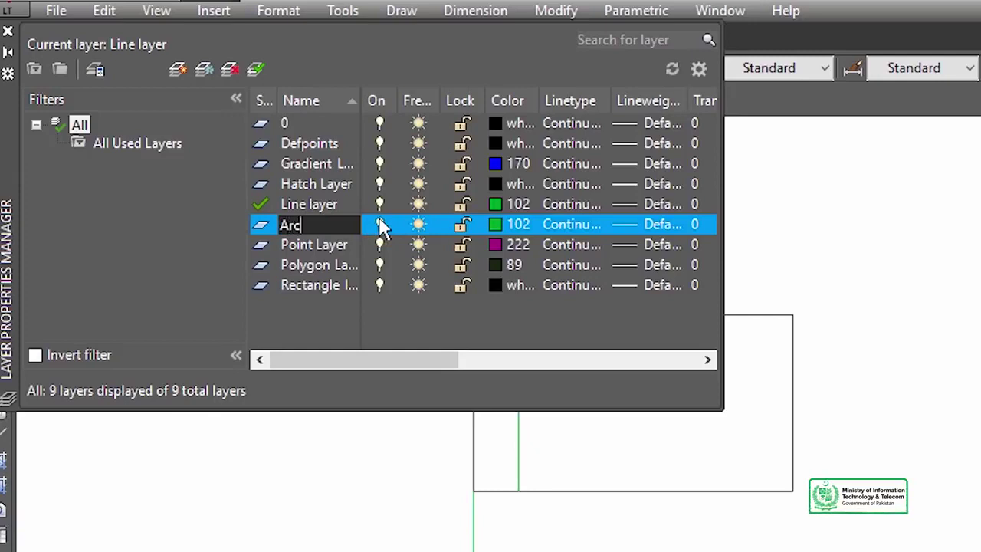
type("Layer")
key("Return")
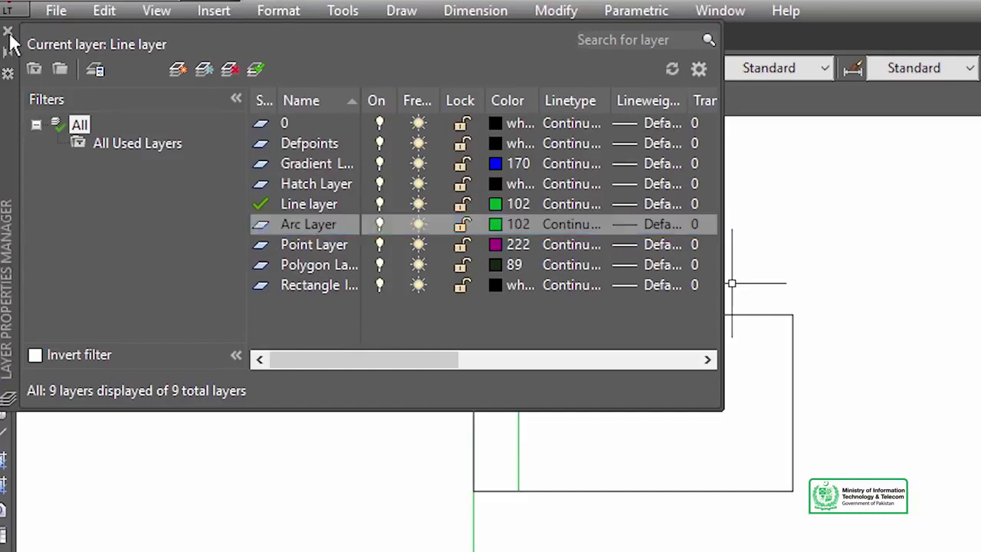
left_click(8, 33)
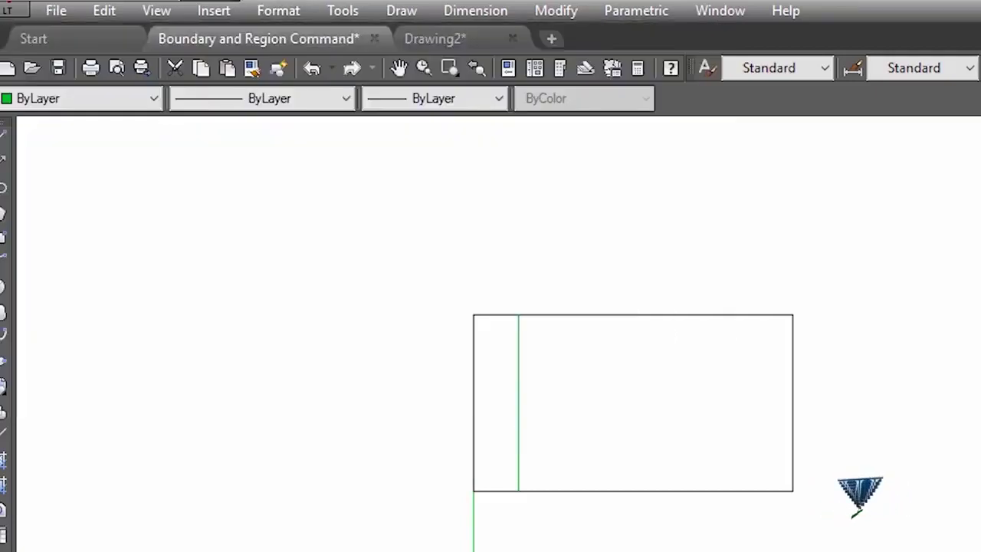
left_click(688, 69)
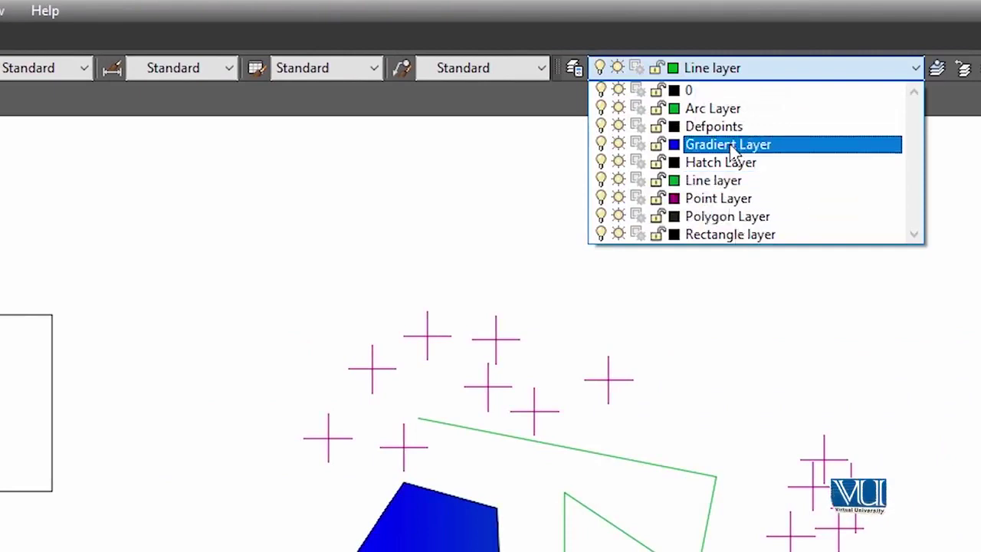
Make Arc Layer current and change its colour to index 212 in Layer Properties
left_click(728, 108)
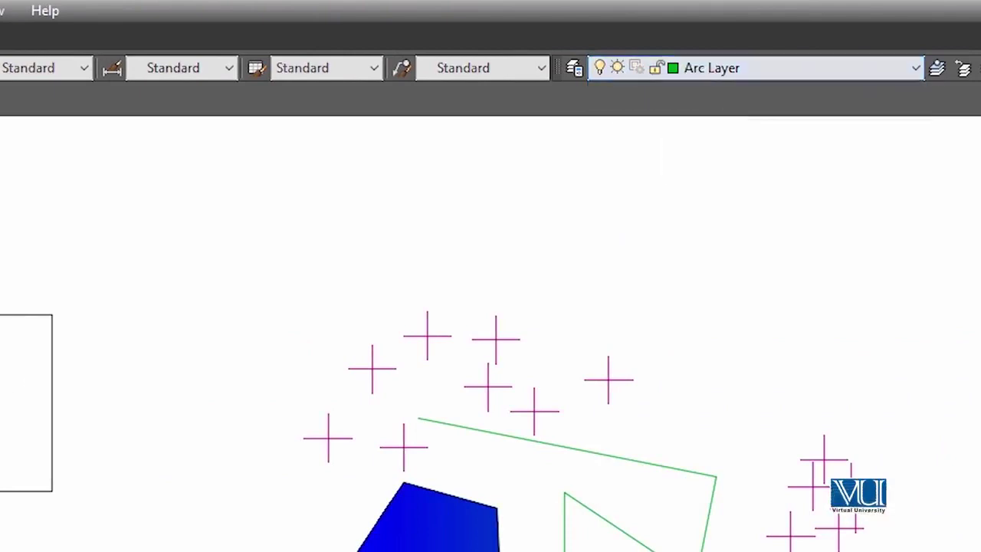
left_click(574, 69)
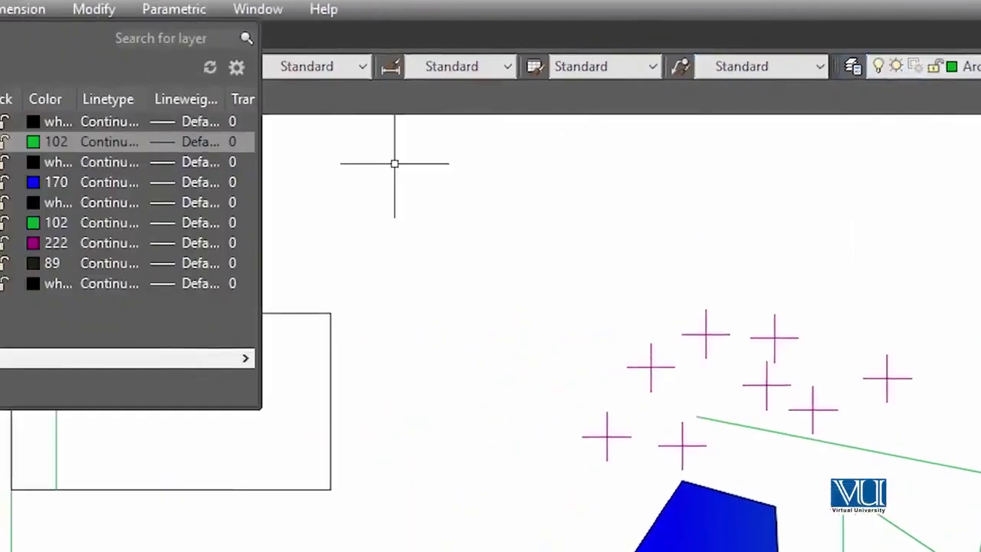
left_click(495, 136)
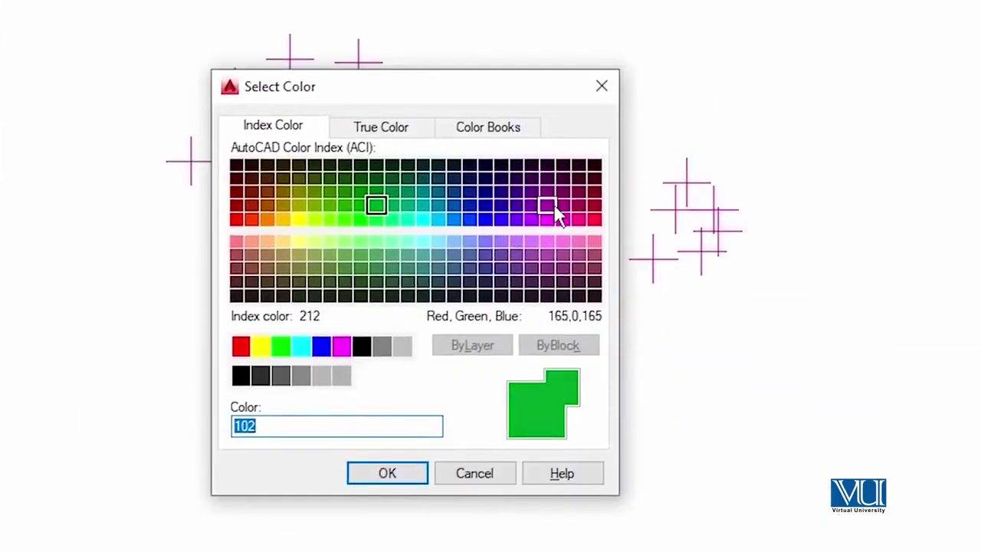
left_click(554, 204)
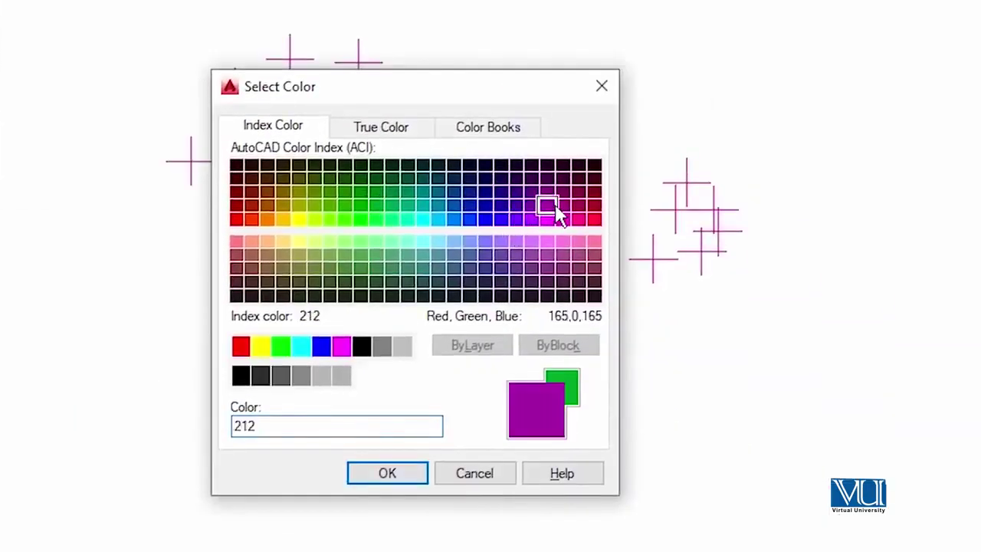
left_click(385, 472)
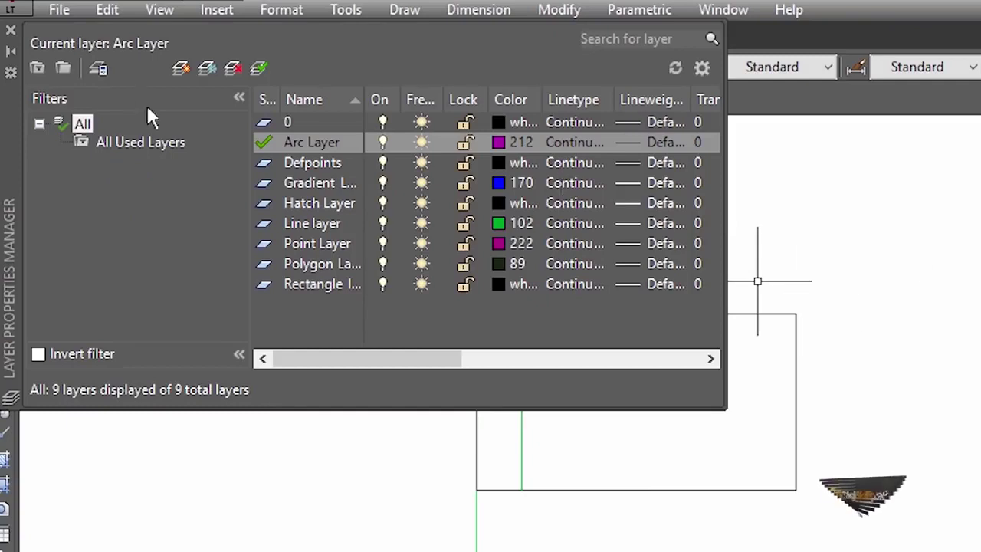
left_click(11, 31)
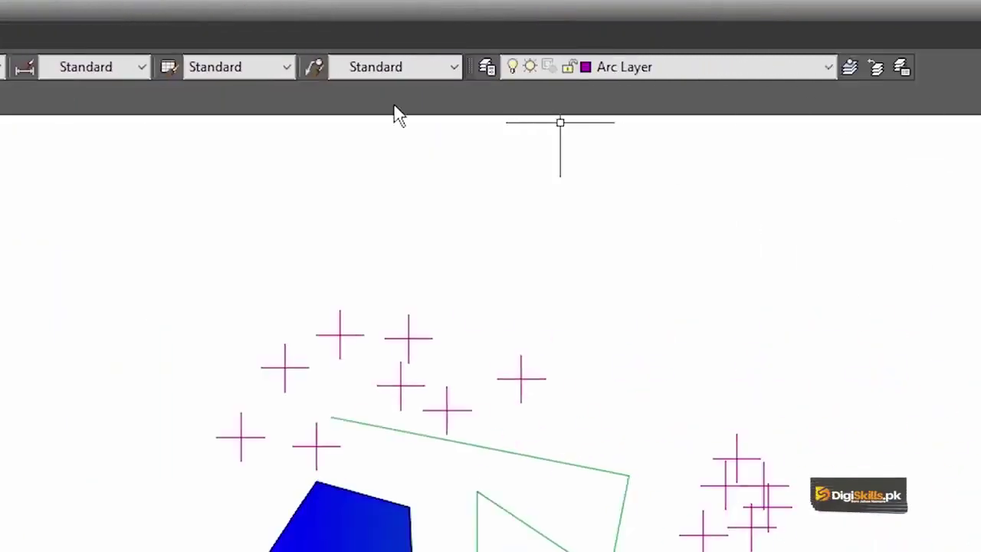
Draw a three-point magenta arc inside the flag rectangle to form the crescent
left_click(22, 272)
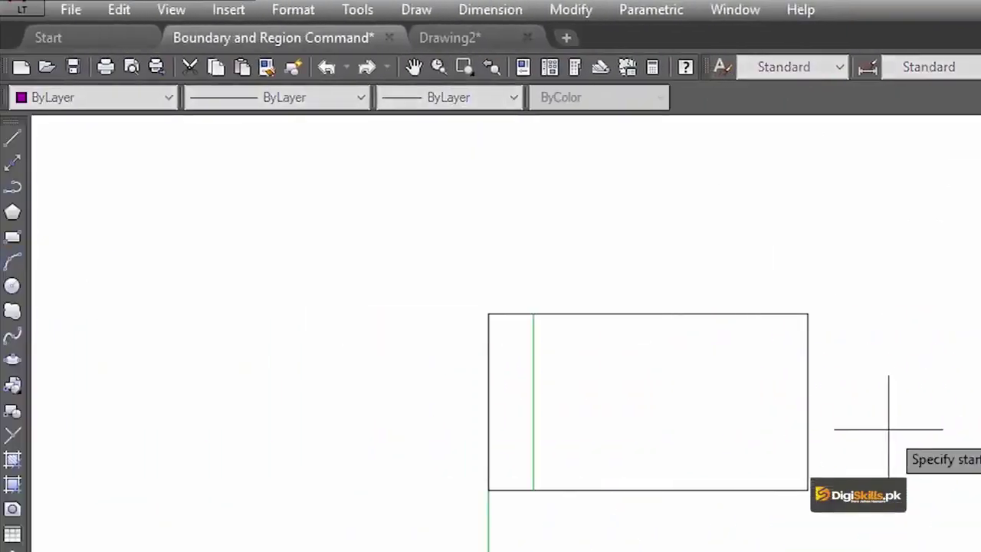
left_click(436, 82)
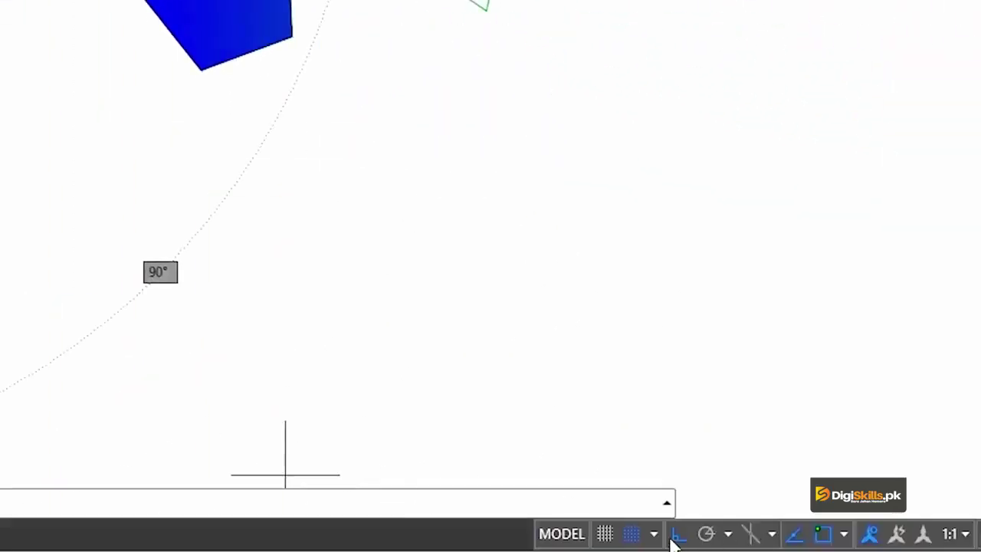
left_click(672, 540)
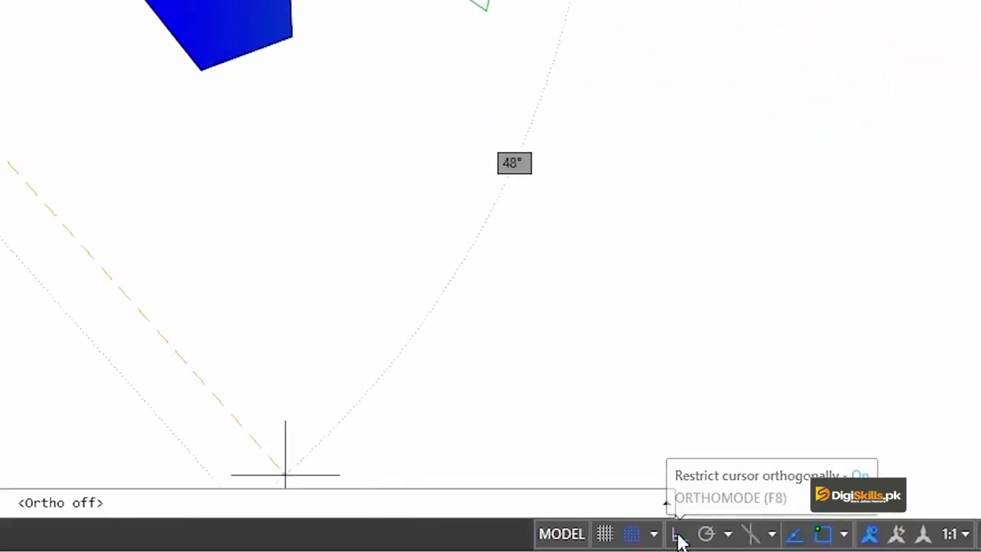
left_click(429, 144)
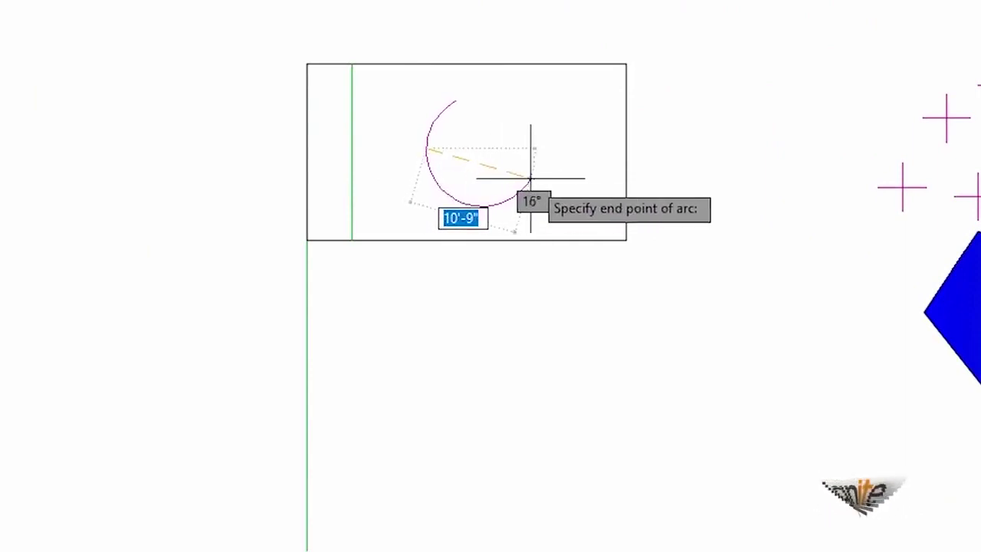
left_click(530, 179)
scroll(482, 152, "up", 2)
scroll(480, 162, "up", 2)
scroll(451, 143, "up", 1)
scroll(452, 141, "down", 1)
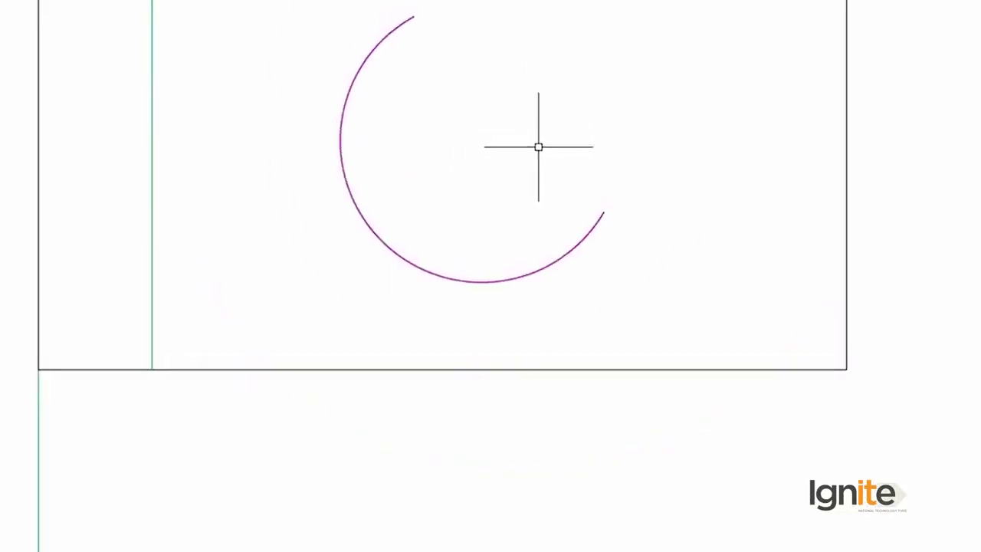
scroll(483, 69, "up", 1)
scroll(479, 54, "down", 1)
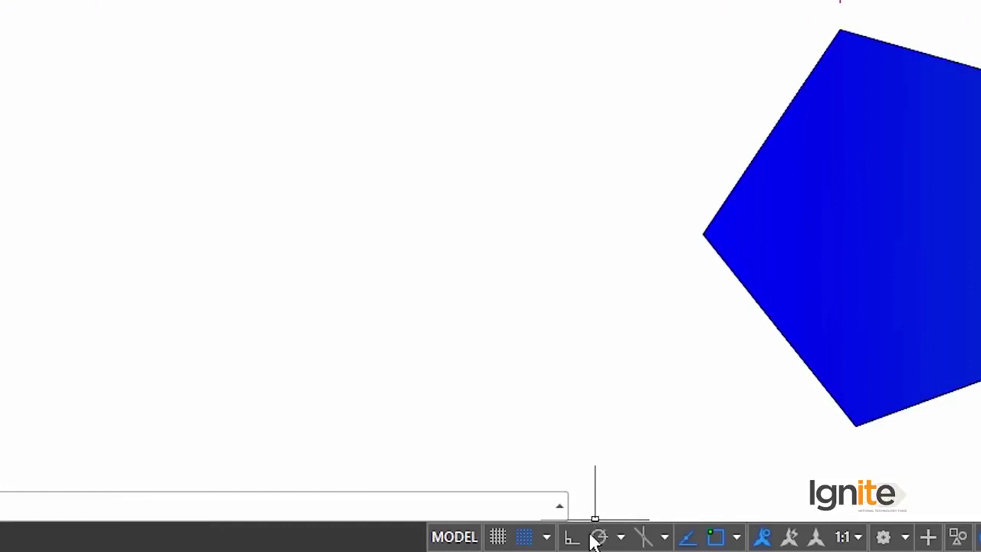
Draw a five-sided polygon, inscribed in a circle, centred inside the crescent
left_click(14, 97)
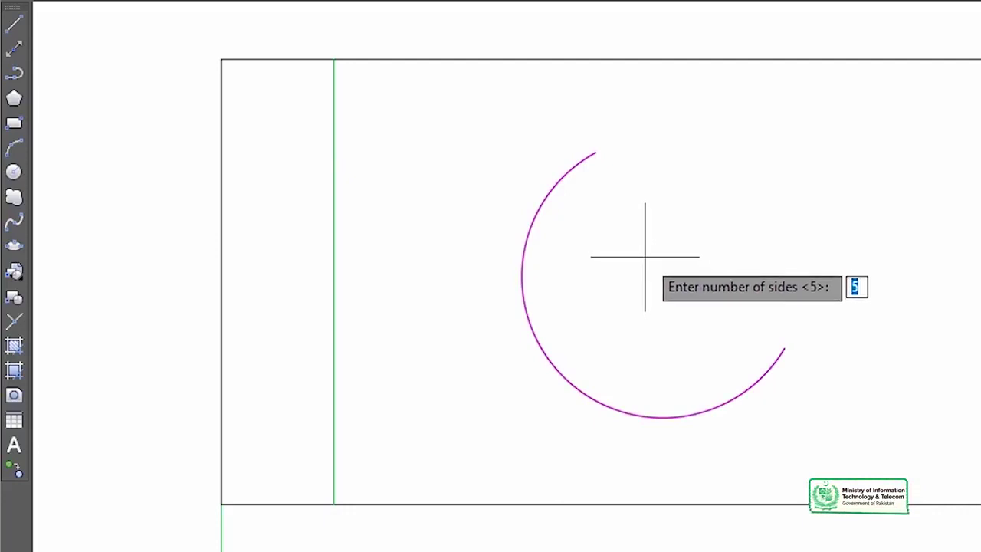
key("Return")
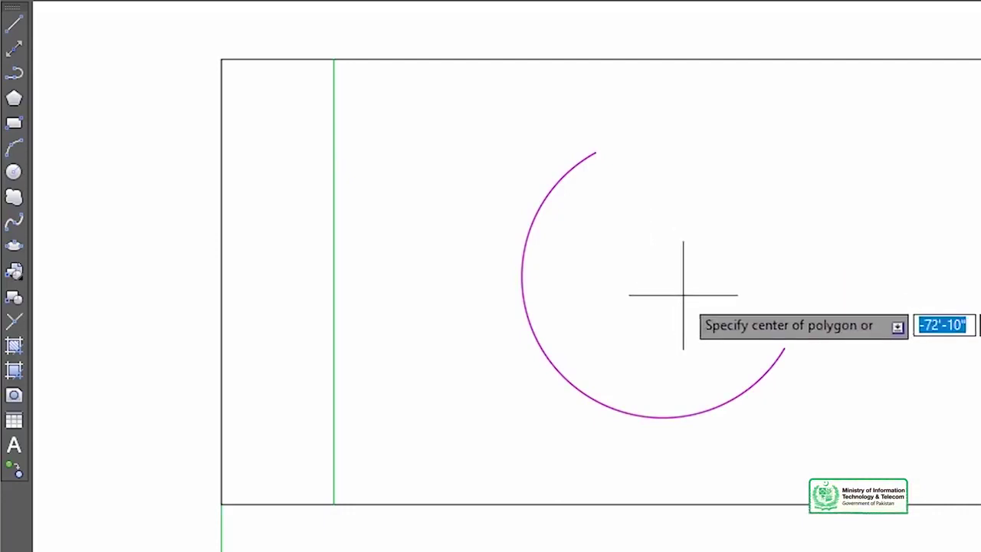
left_click(644, 268)
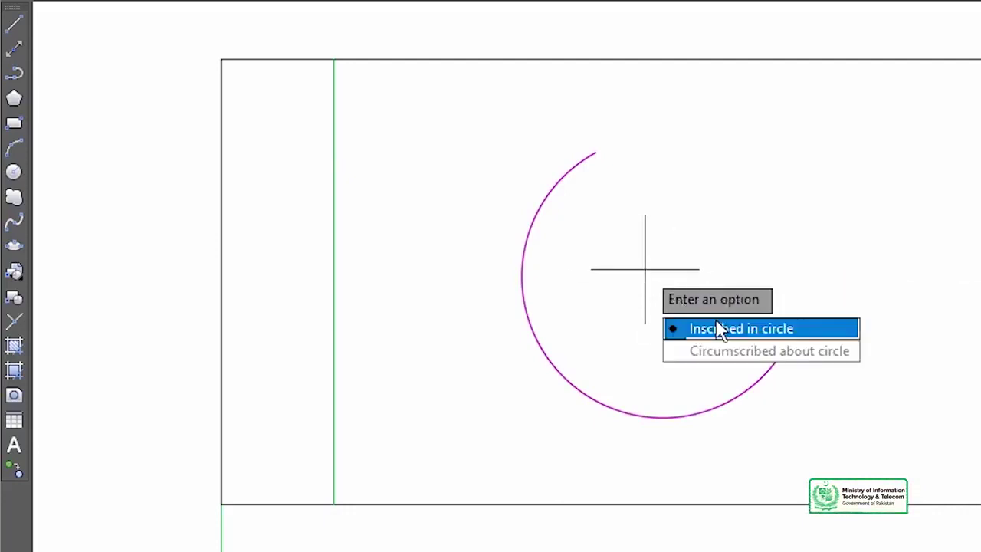
left_click(697, 328)
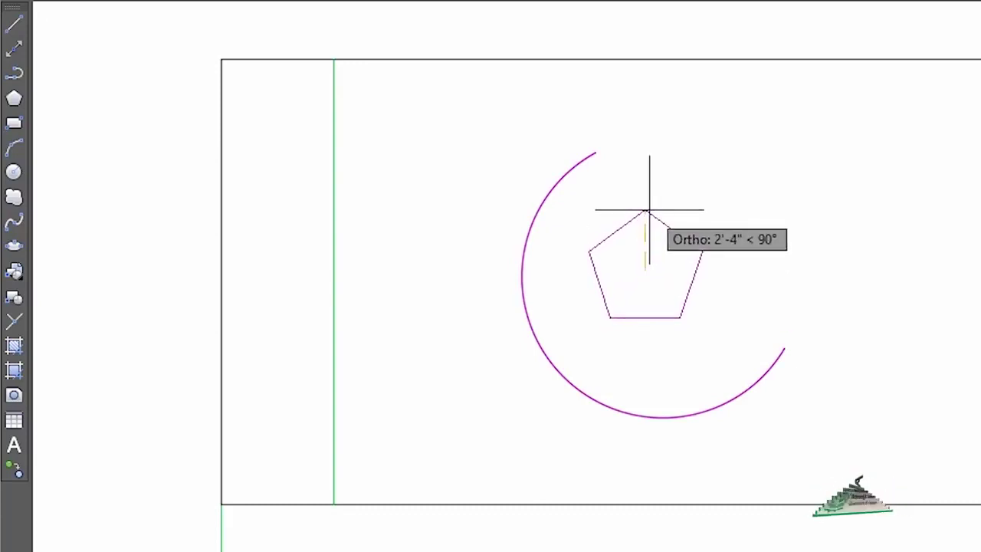
left_click(649, 209)
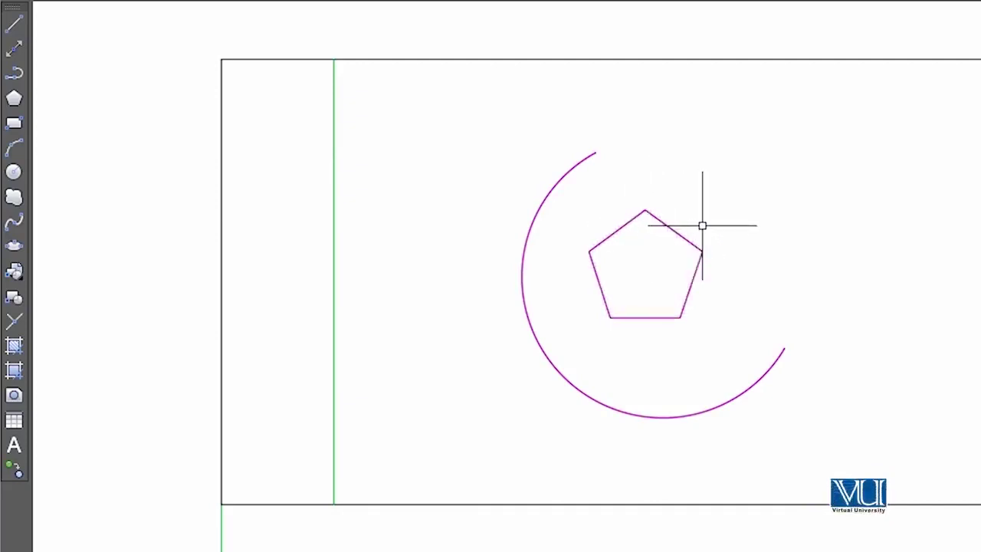
left_click(777, 67)
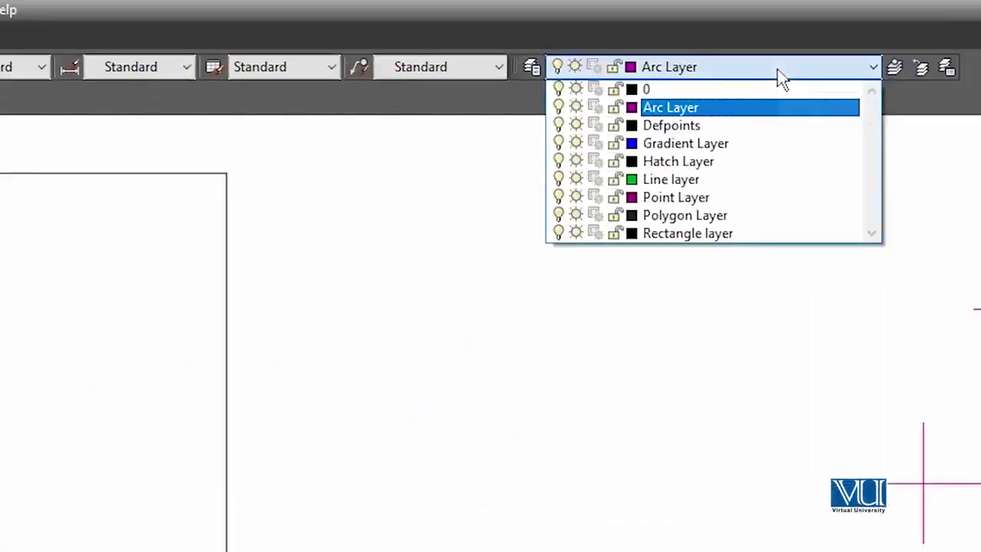
Move the pentagon onto Polygon Layer via the Layer Control list
left_click(777, 69)
left_click(537, 225)
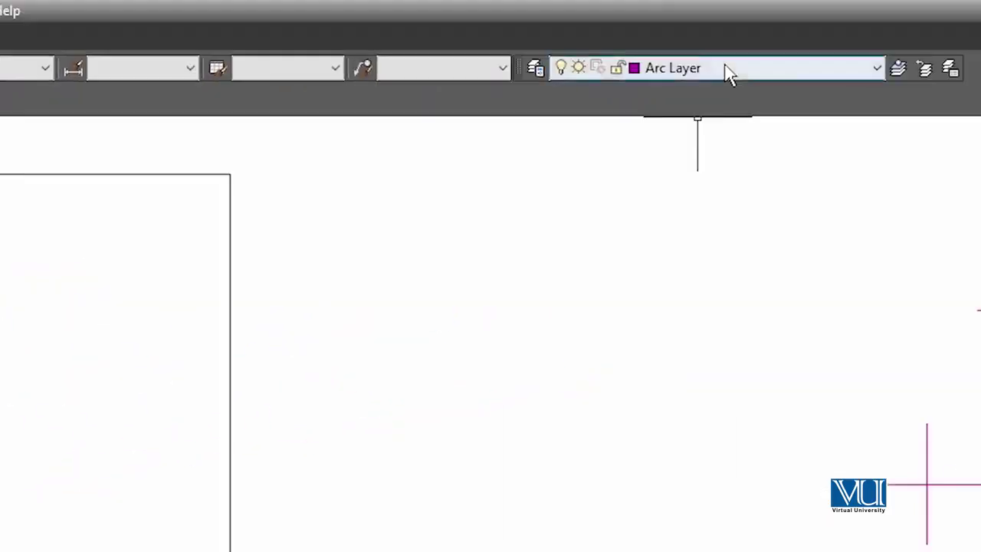
left_click(725, 69)
left_click(688, 217)
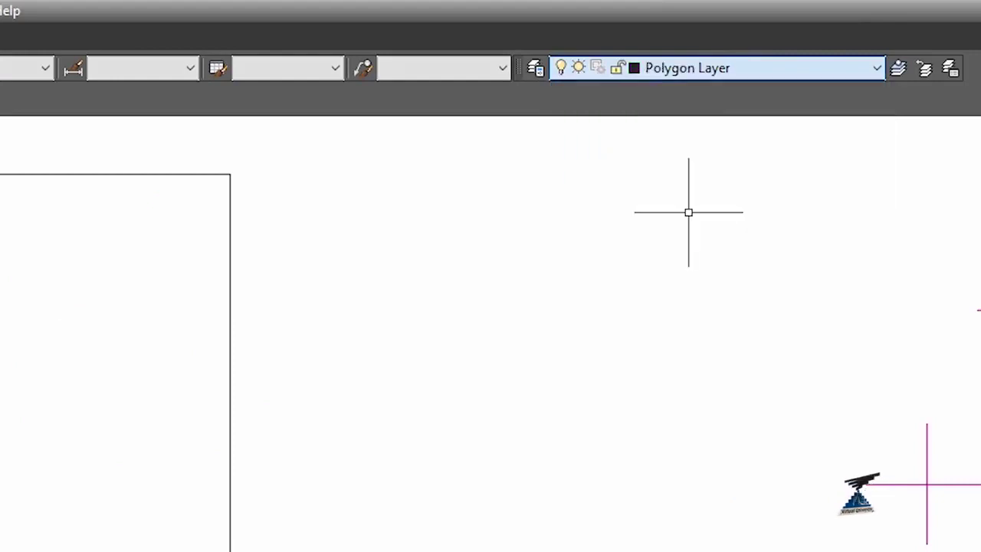
key("Escape")
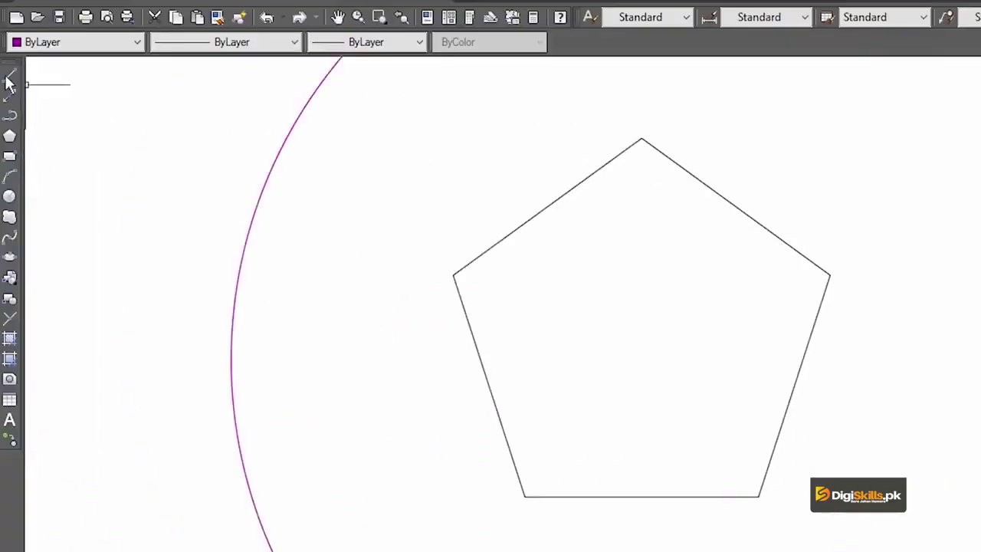
left_click(10, 73)
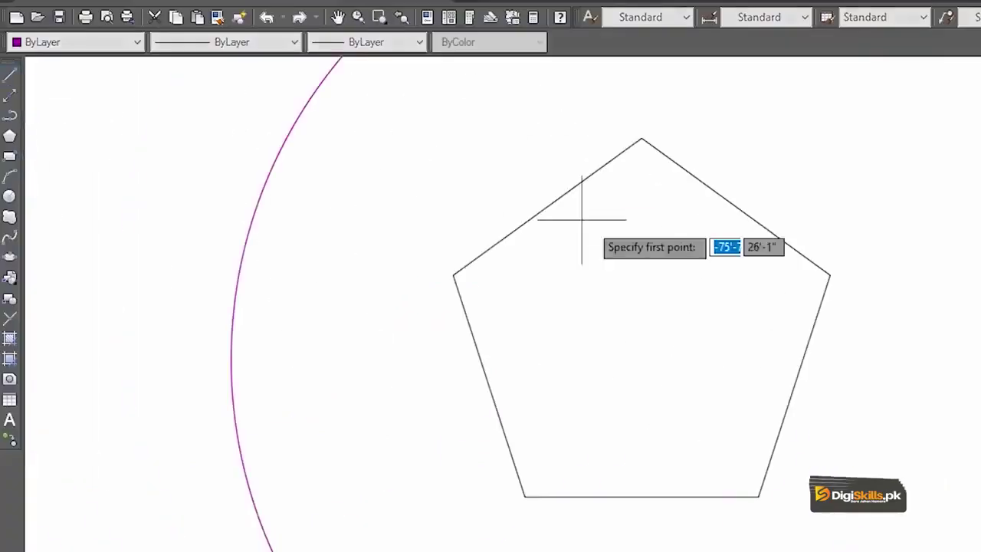
Check the pentagon's layer and make Polygon Layer the current layer
left_click(641, 139)
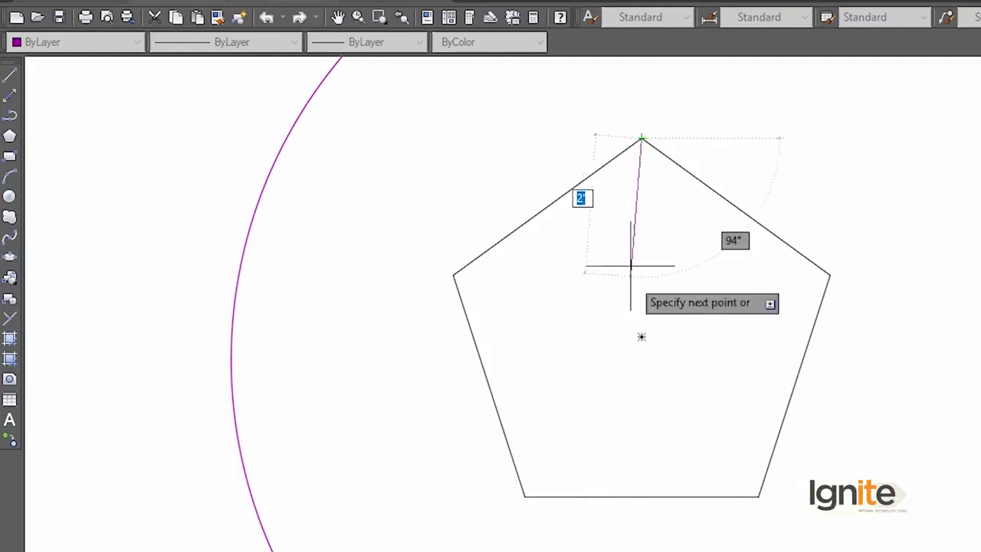
key("Escape")
left_click(699, 171)
key("Escape")
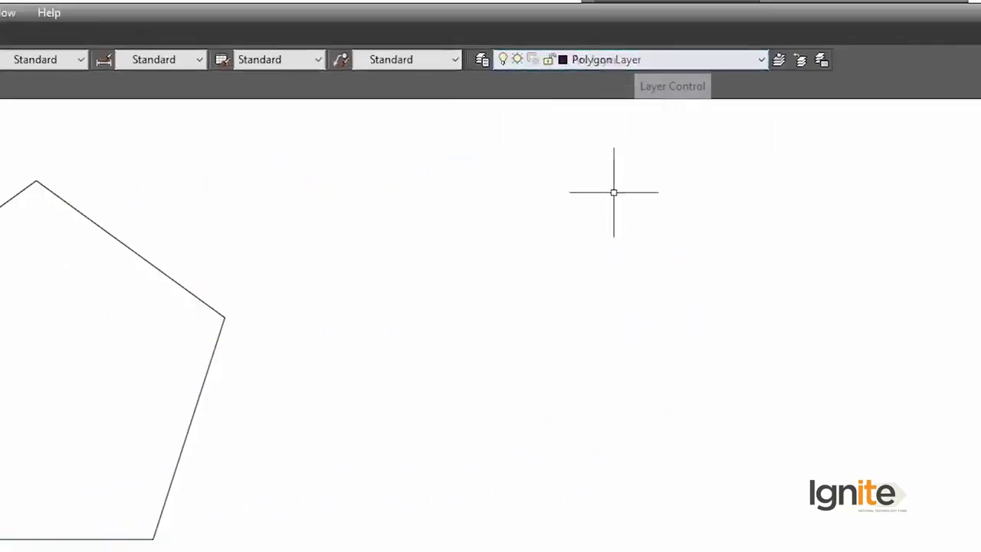
left_click(210, 312)
left_click(642, 61)
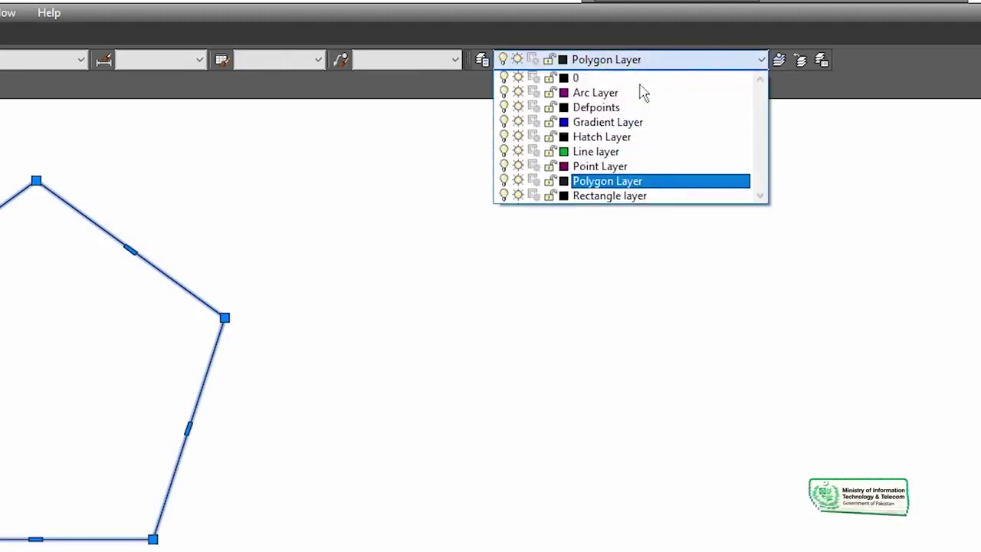
left_click(583, 180)
left_click(552, 235)
key("Escape")
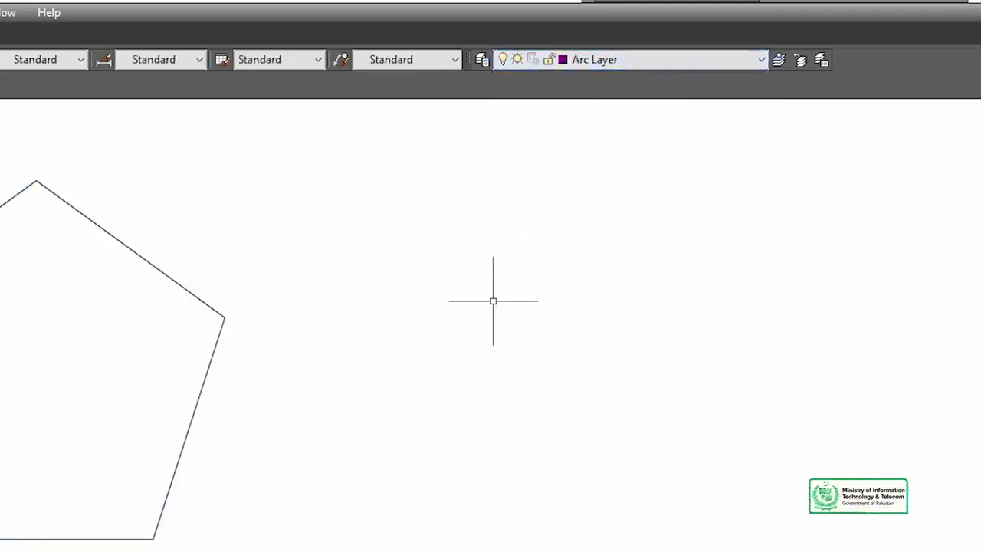
left_click(603, 62)
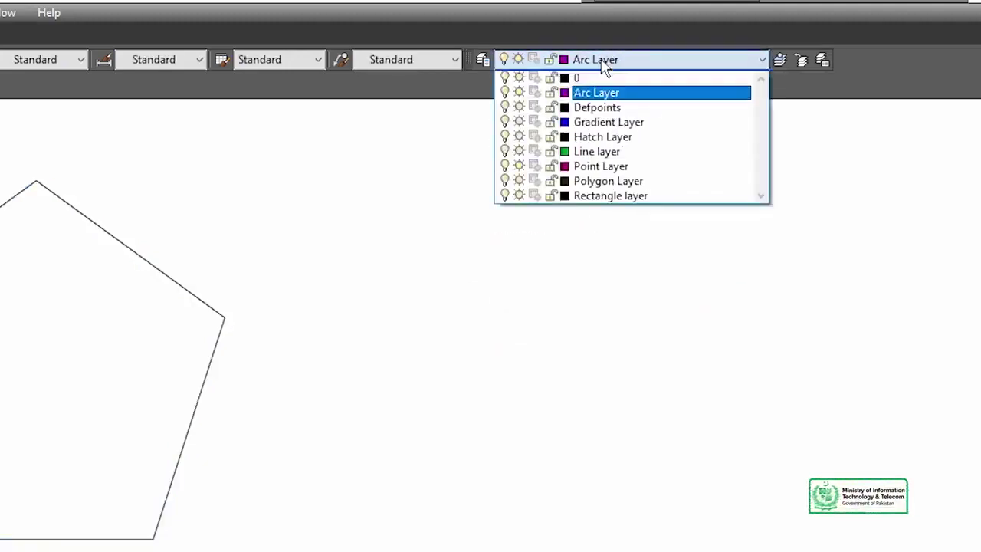
left_click(594, 181)
left_click(485, 219)
key("Escape")
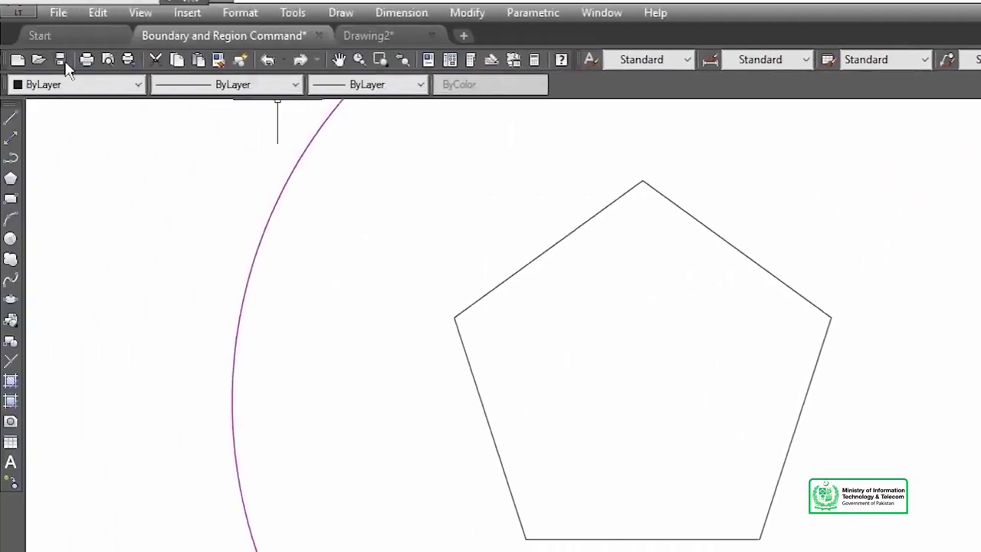
Draw the first two star diagonals from the top to the bottom-left and bottom-right vertices
left_click(10, 118)
left_click(642, 181)
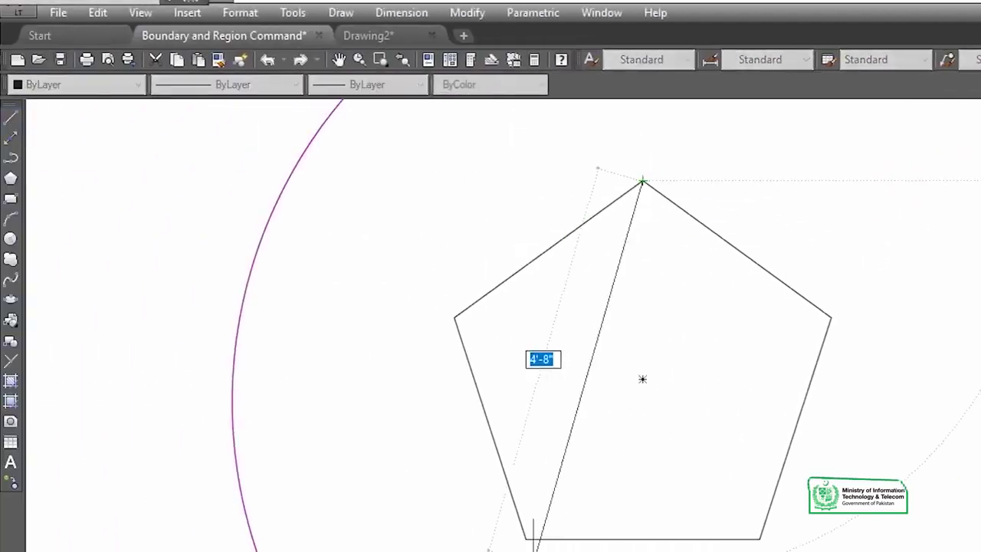
left_click(526, 539)
key("Return")
key("Return")
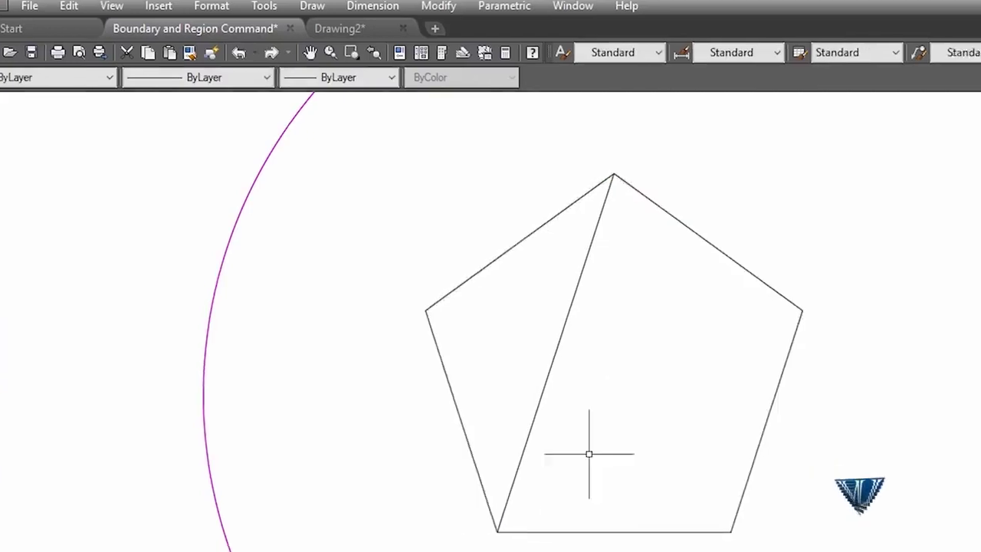
left_click(440, 131)
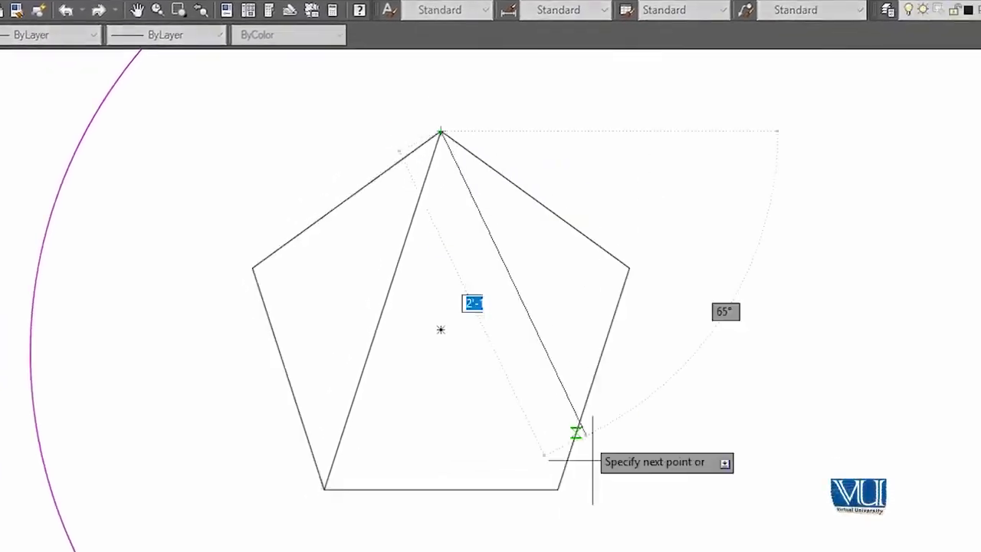
left_click(557, 489)
key("Return")
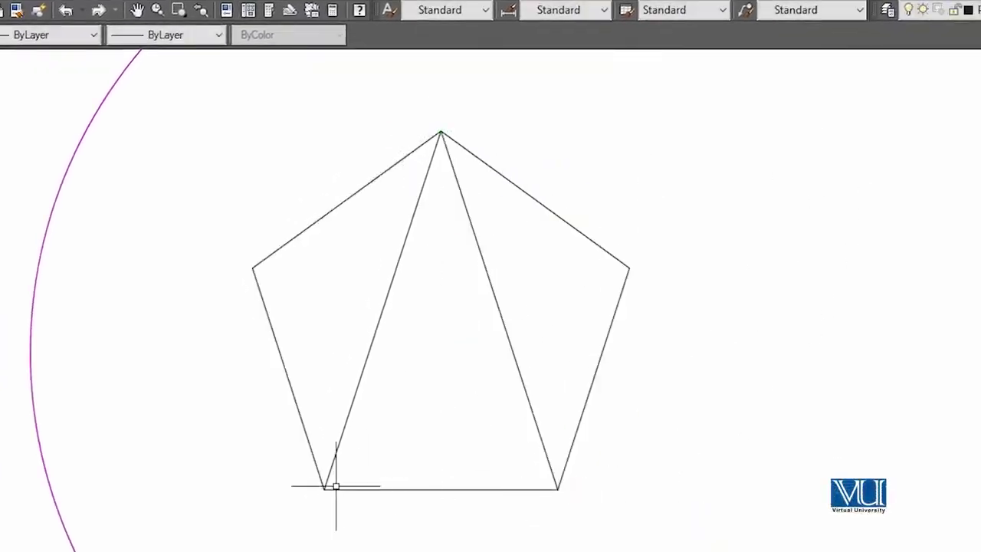
Draw the remaining three diagonals between bottom and side vertices to complete the star
key("Return")
left_click(557, 488)
left_click(254, 268)
key("Return")
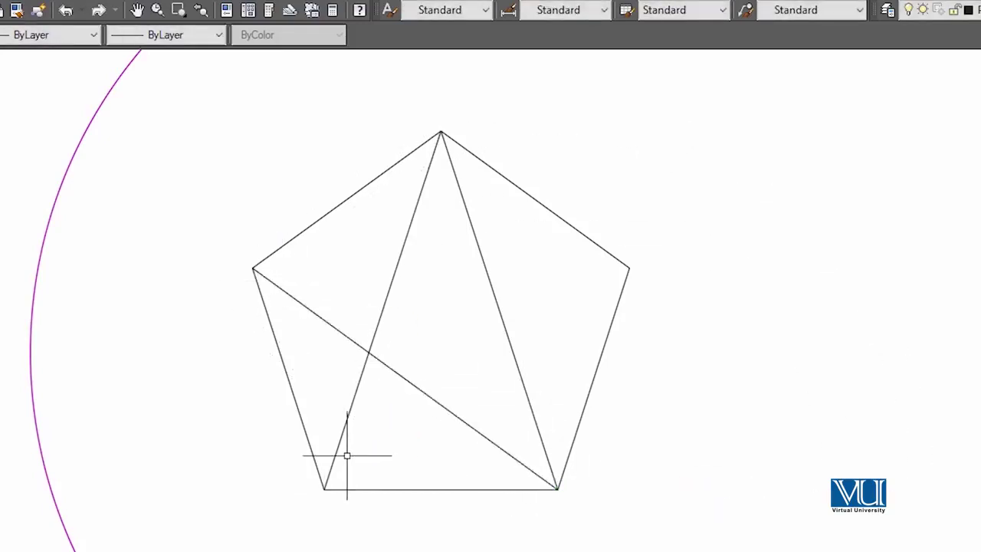
key("Return")
left_click(324, 488)
left_click(629, 268)
key("Return")
key("Return")
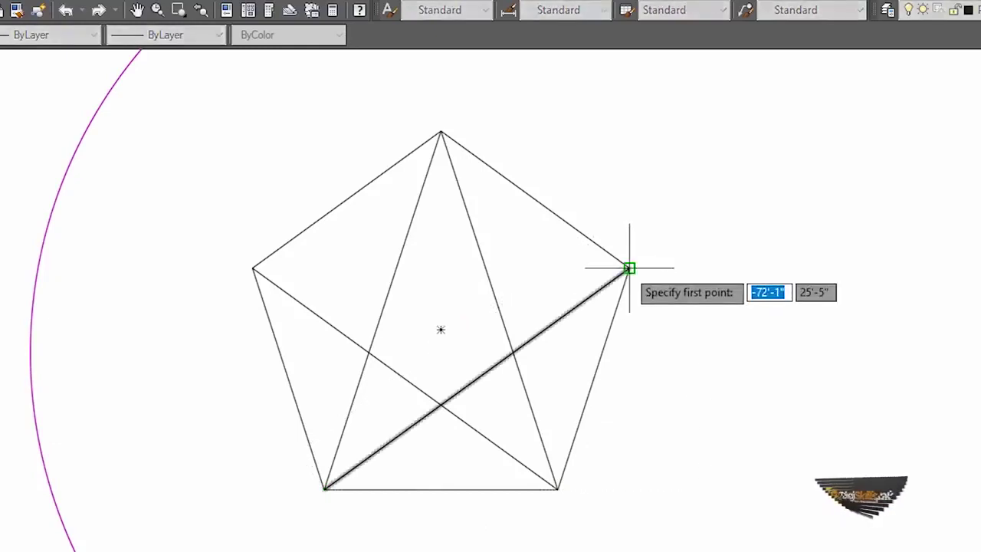
left_click(628, 268)
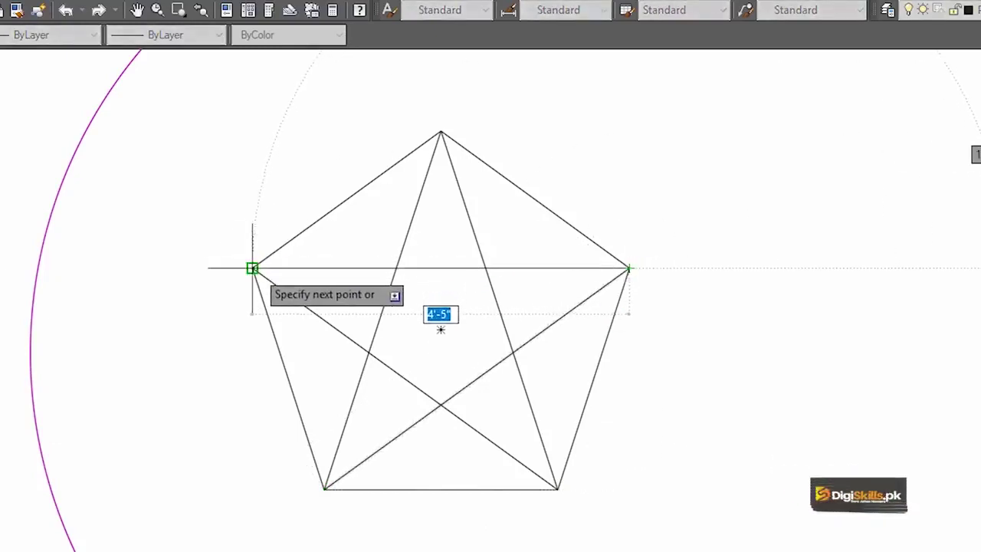
left_click(252, 268)
key("Return")
left_click(556, 216)
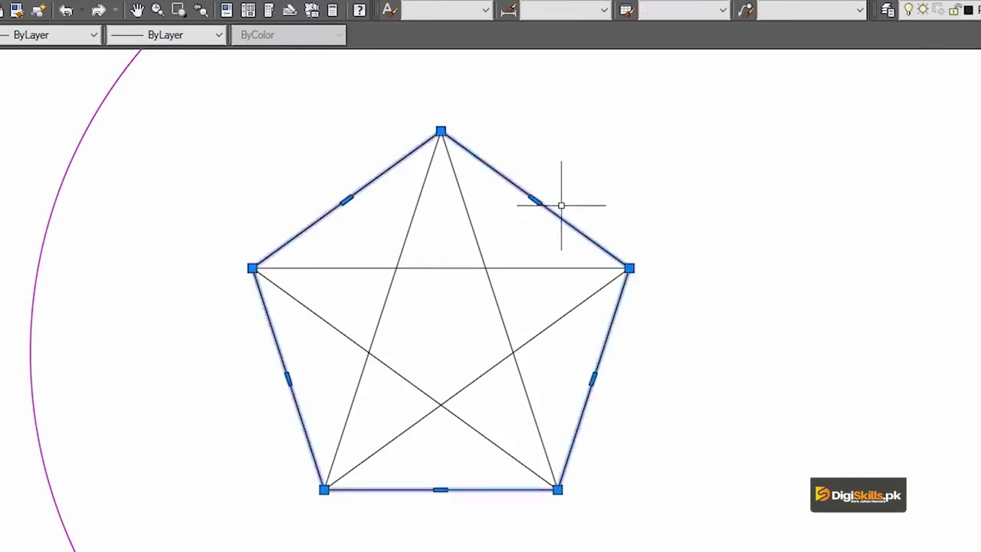
Delete the pentagon outline, leaving the star inside the crescent
key("Delete")
scroll(567, 277, "down", 5)
scroll(570, 278, "down", 2)
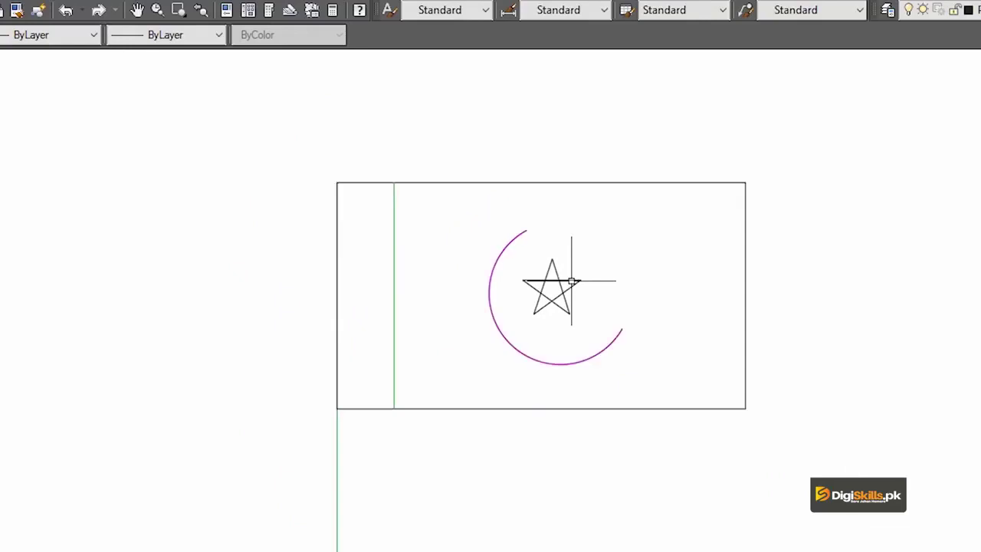
scroll(567, 114, "up", 4)
scroll(563, 127, "down", 4)
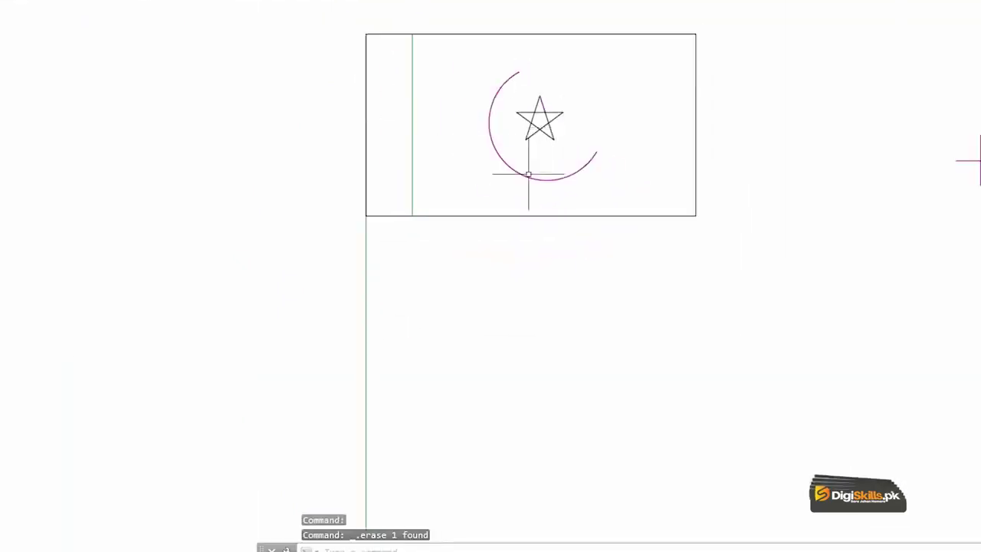
scroll(529, 175, "down", 2)
scroll(361, 287, "up", 2)
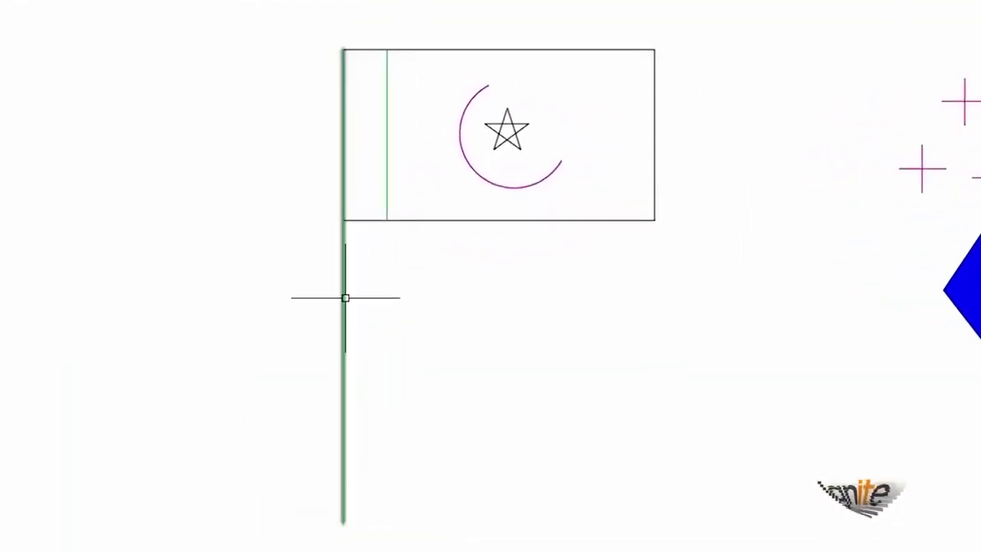
Check the pole, rectangle, crescent and star, then crossing-select and delete the leftover practice objects
left_click(345, 314)
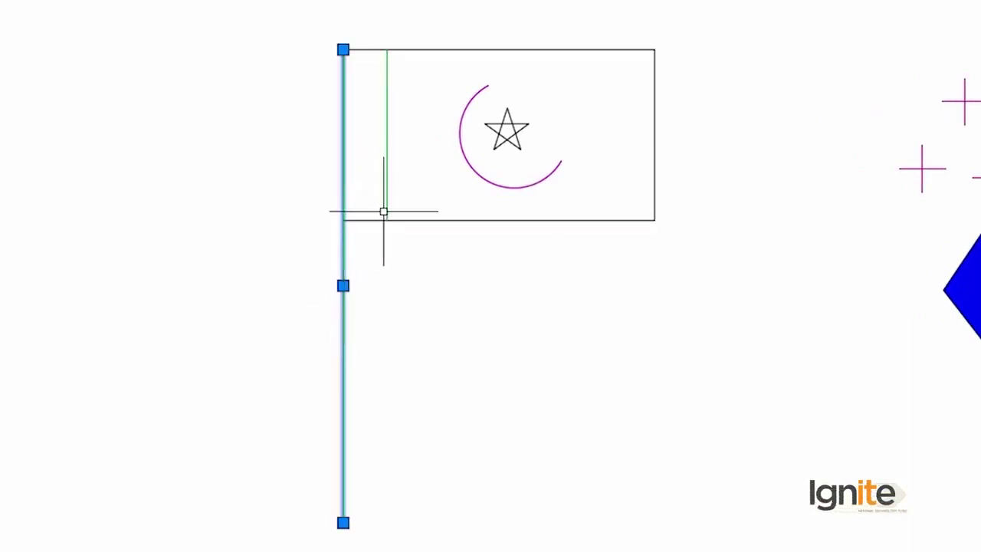
key("Escape")
left_click(442, 221)
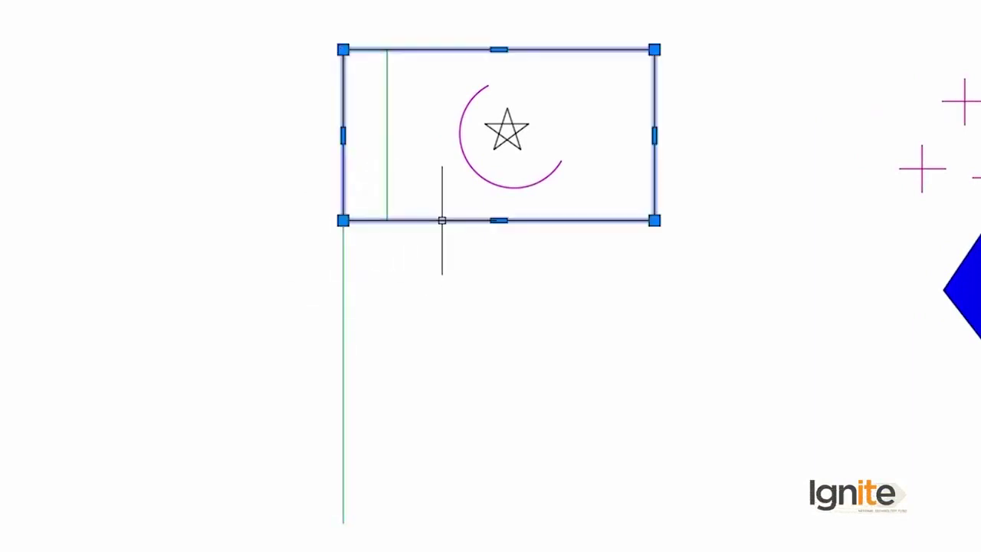
key("Escape")
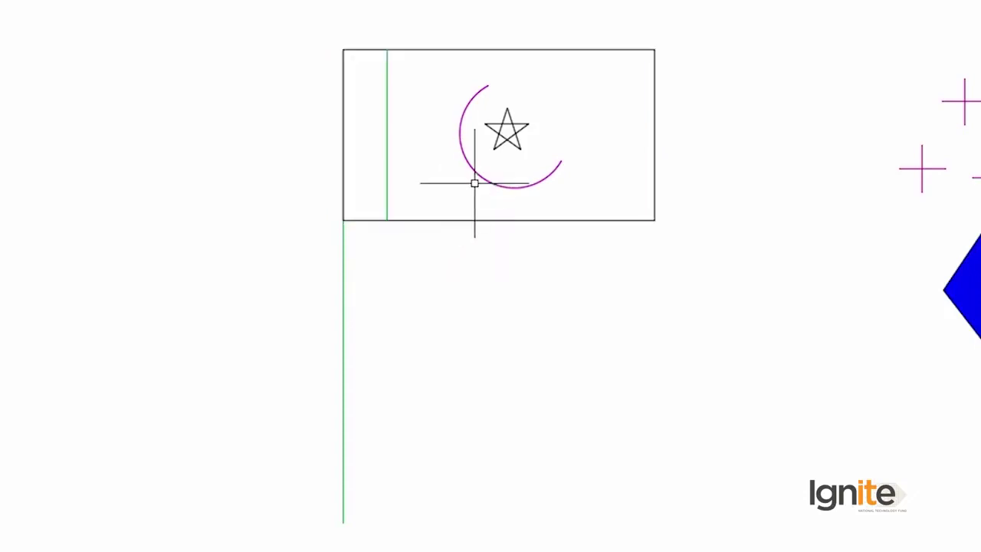
left_click(477, 177)
key("Escape")
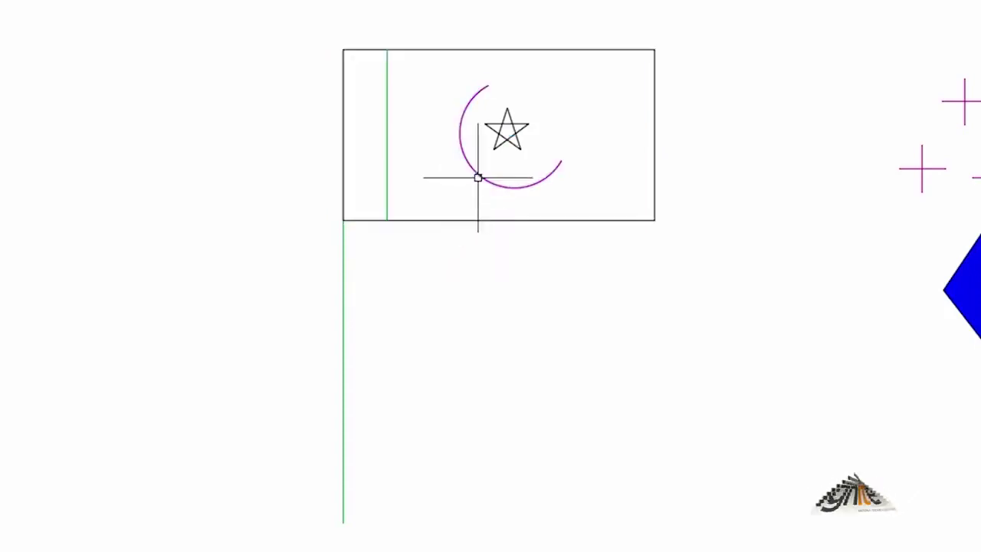
left_click(511, 140)
key("Escape")
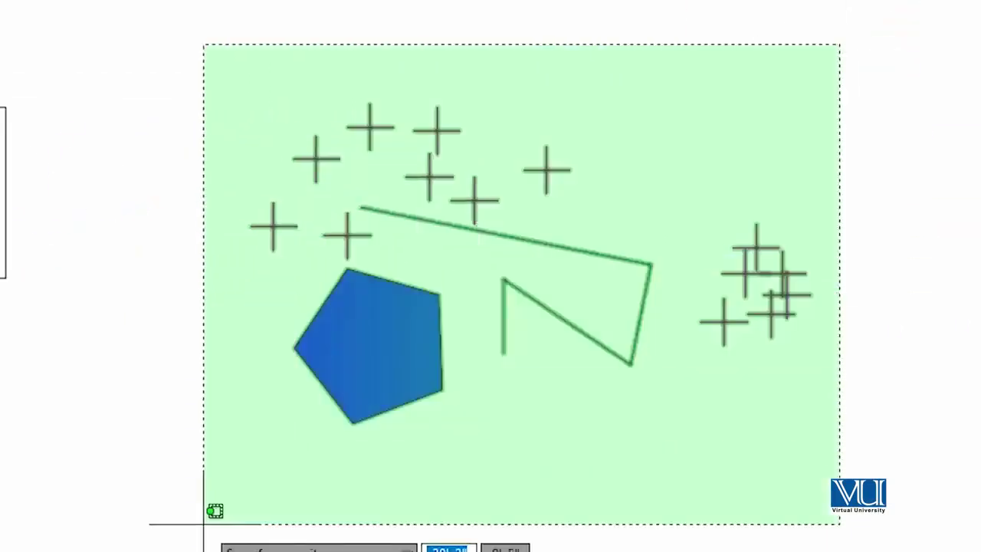
left_click_drag(848, 41, 219, 518)
key("Delete")
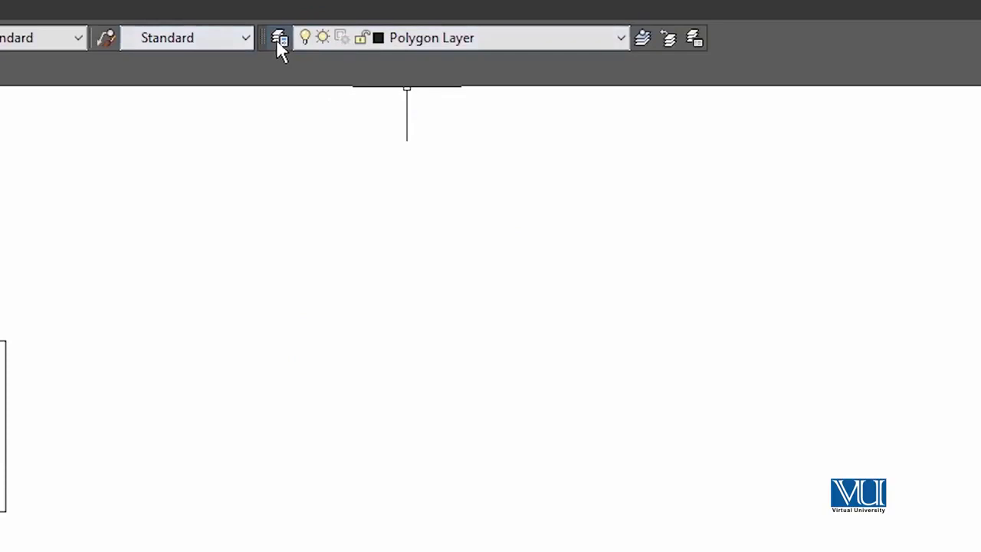
left_click(279, 39)
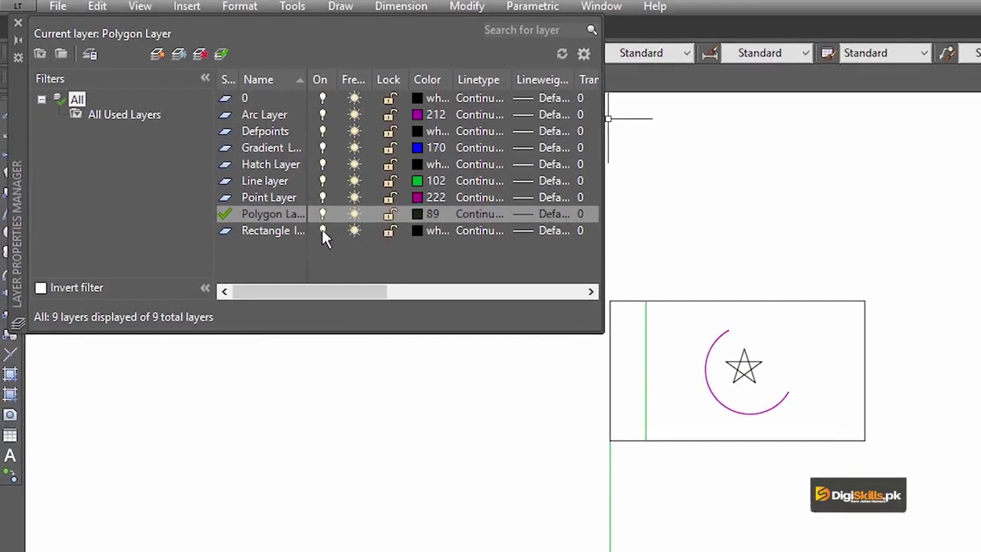
left_click(323, 231)
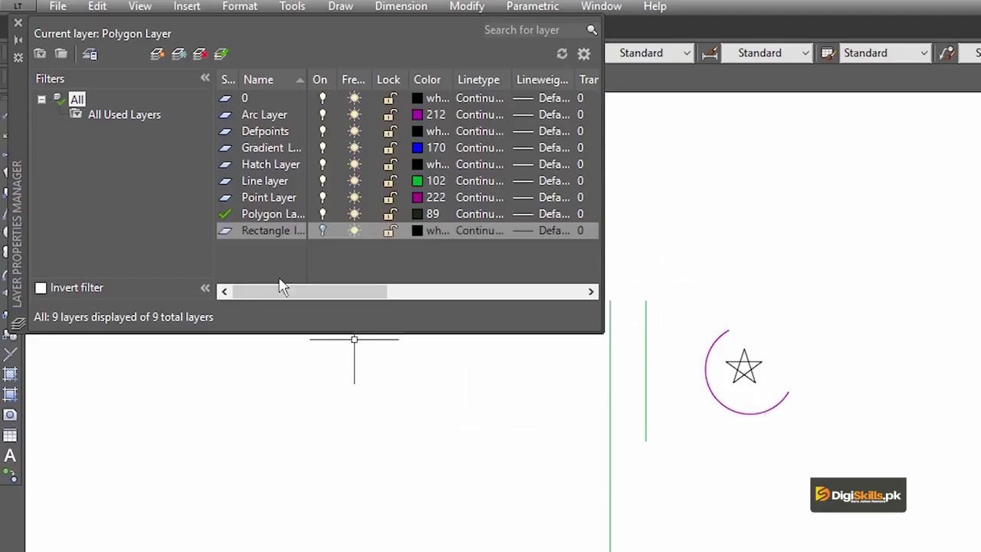
left_click(322, 230)
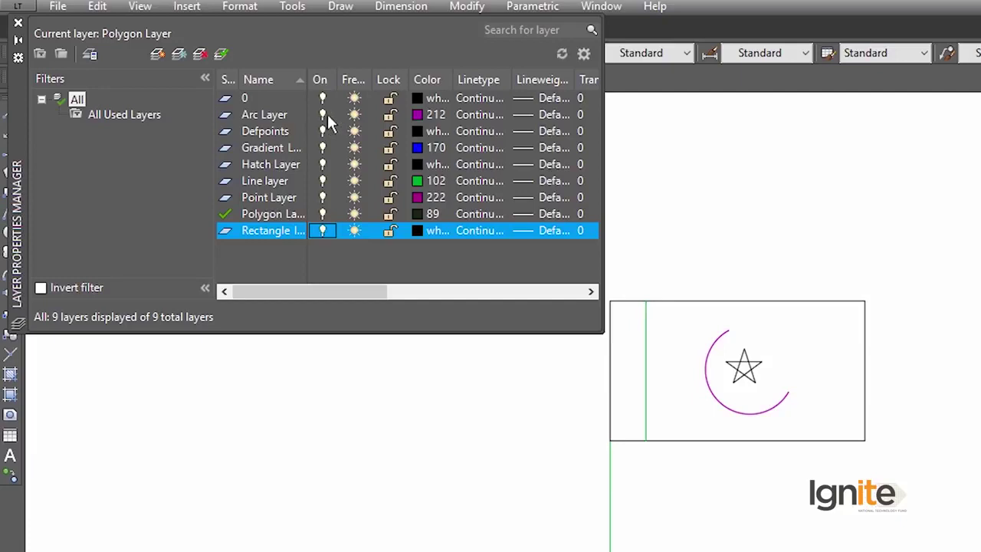
left_click(323, 115)
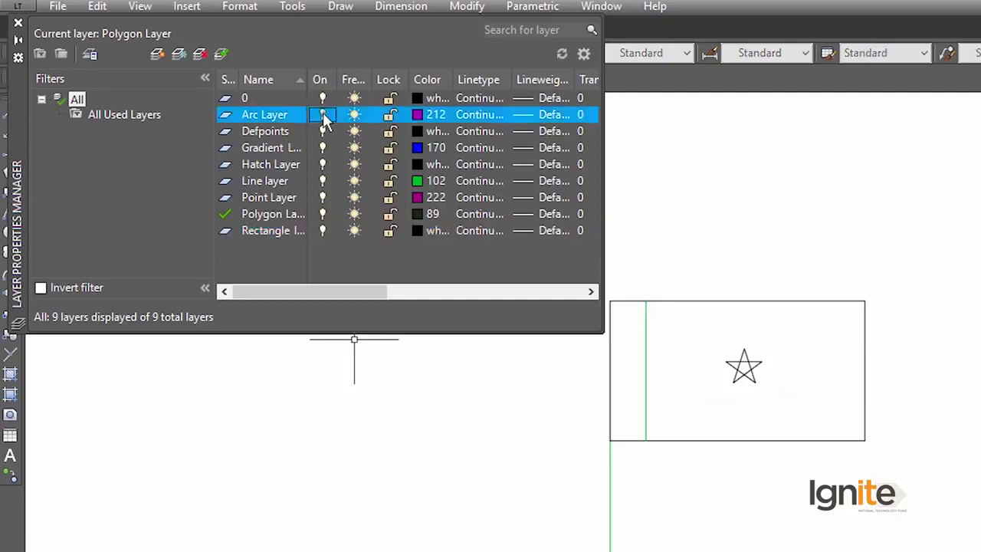
left_click(323, 115)
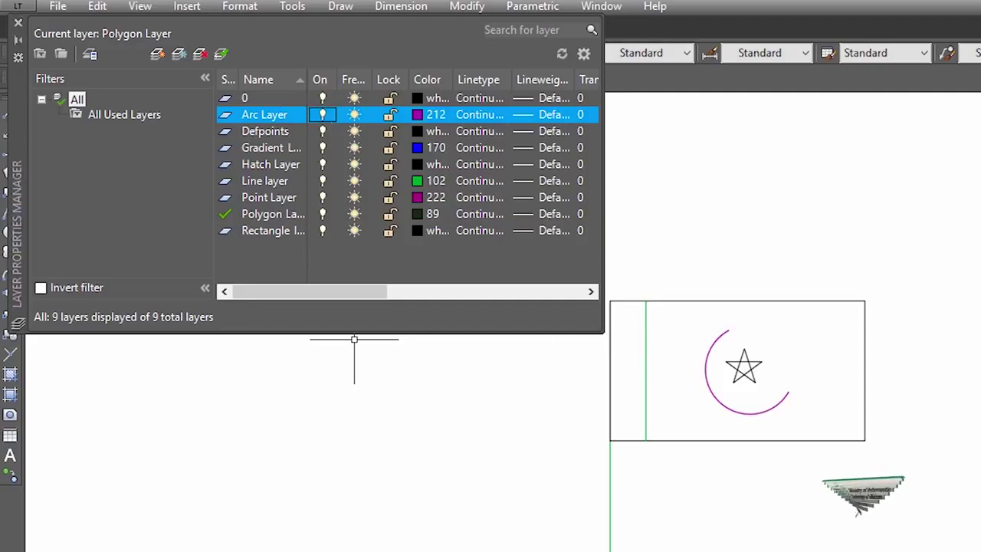
left_click(323, 215)
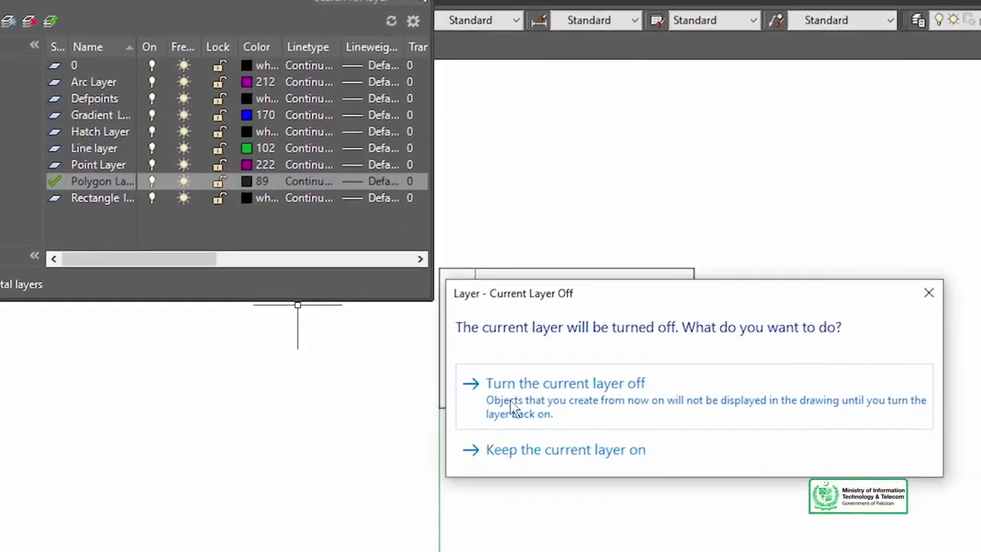
left_click(531, 383)
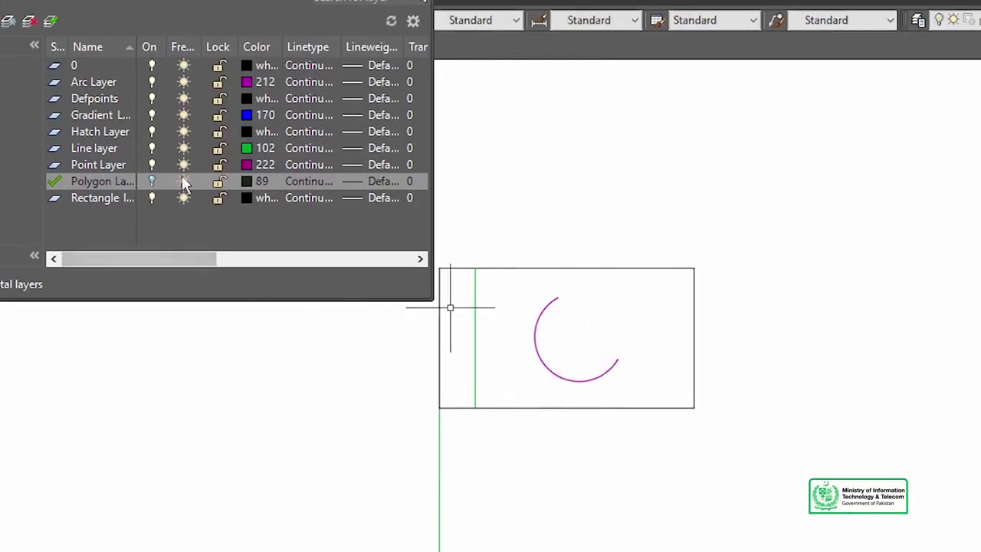
left_click(152, 180)
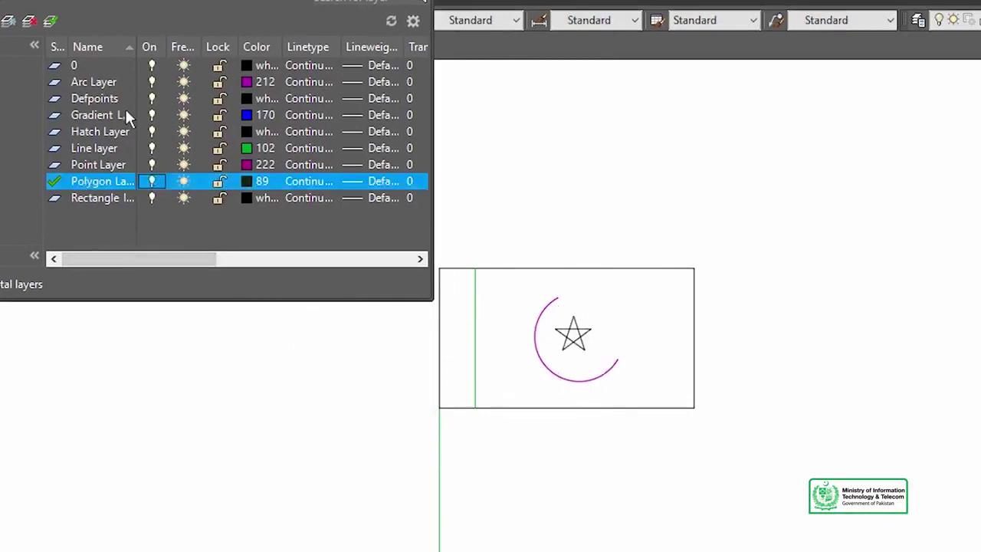
left_click(152, 148)
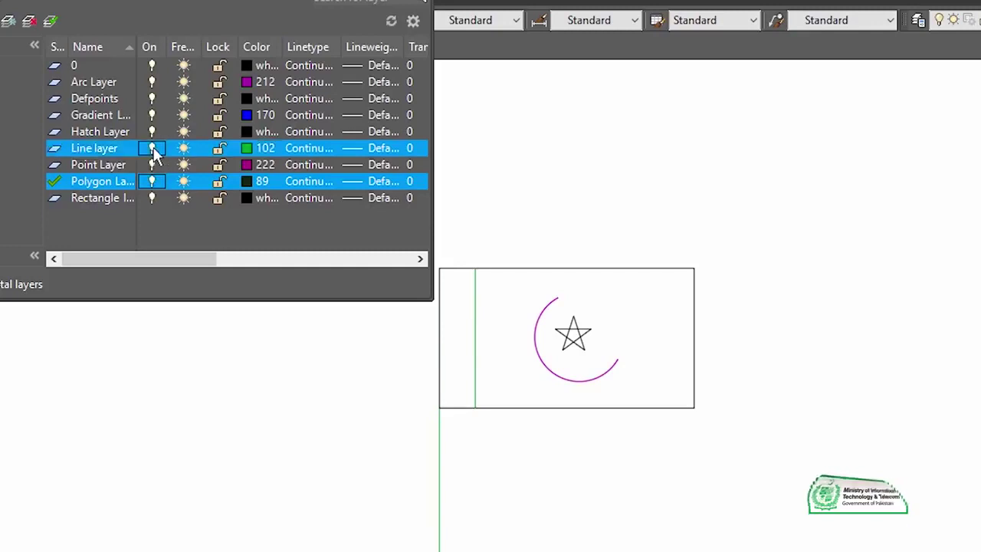
left_click(151, 148)
left_click(152, 148)
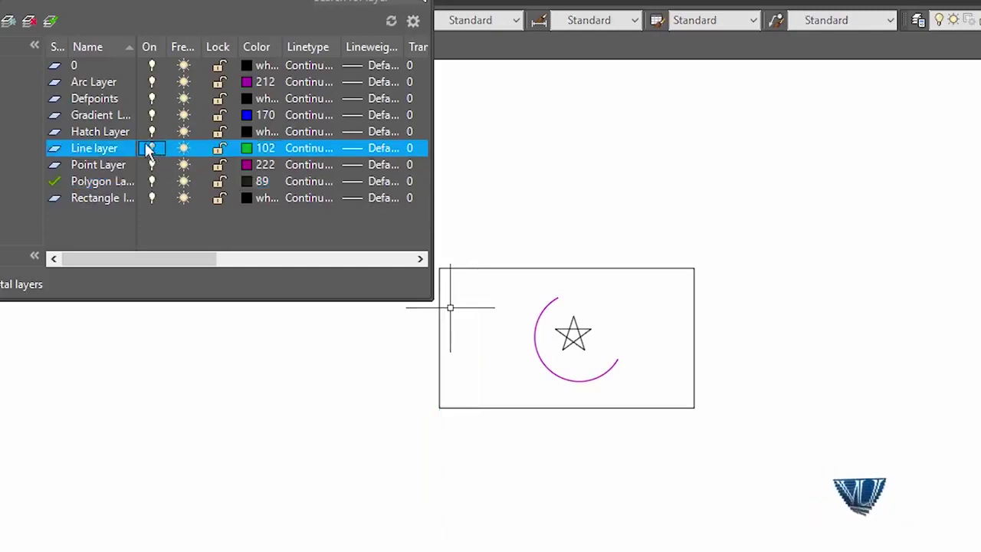
left_click(153, 150)
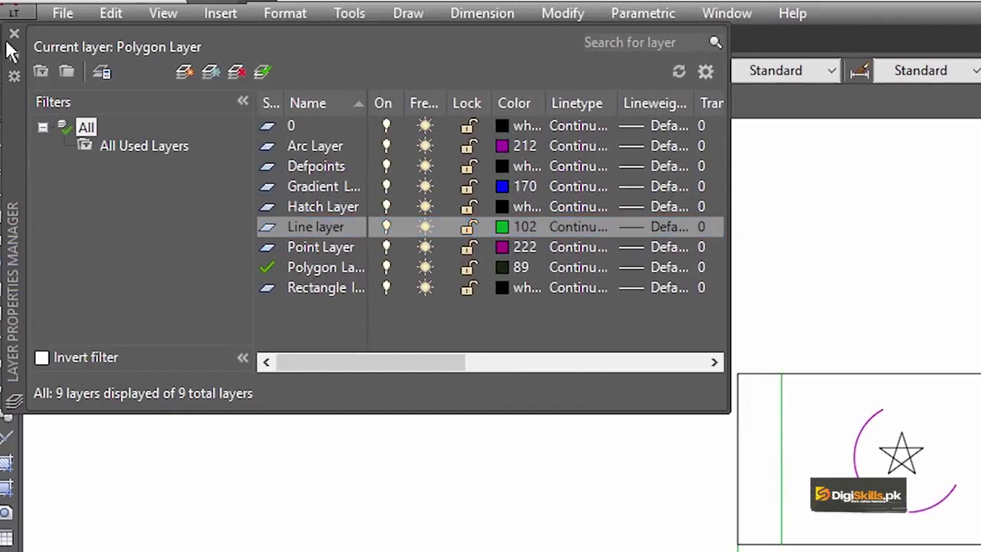
left_click(14, 33)
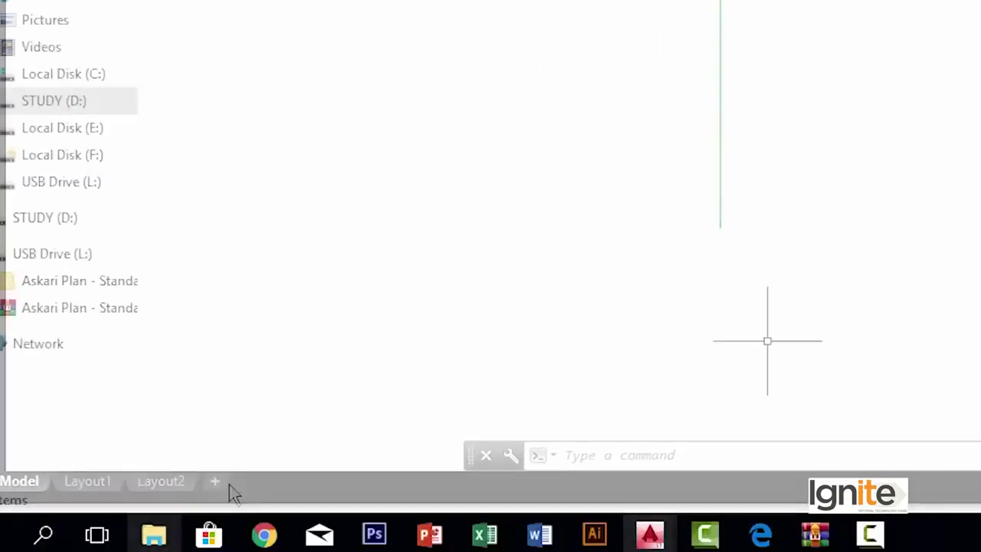
From the Askari Plan - Standard folder, open Askari Plan.dwg with AutoCAD LT Application
left_click(153, 534)
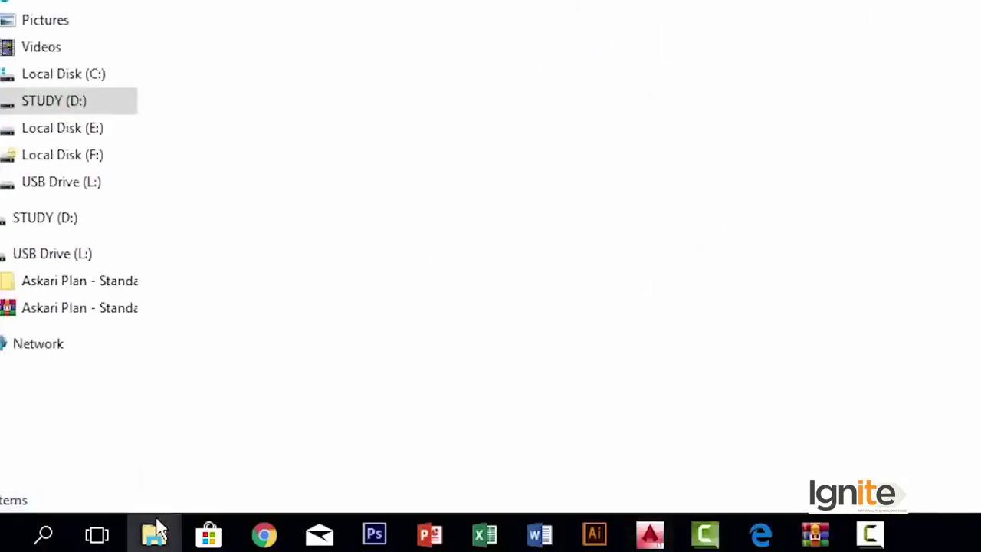
left_click(350, 421)
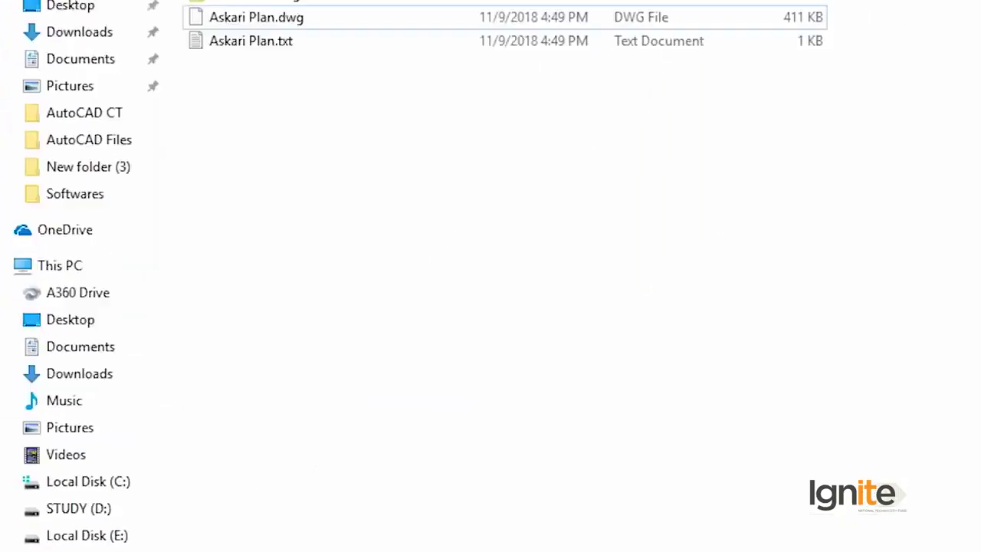
left_click(281, 115)
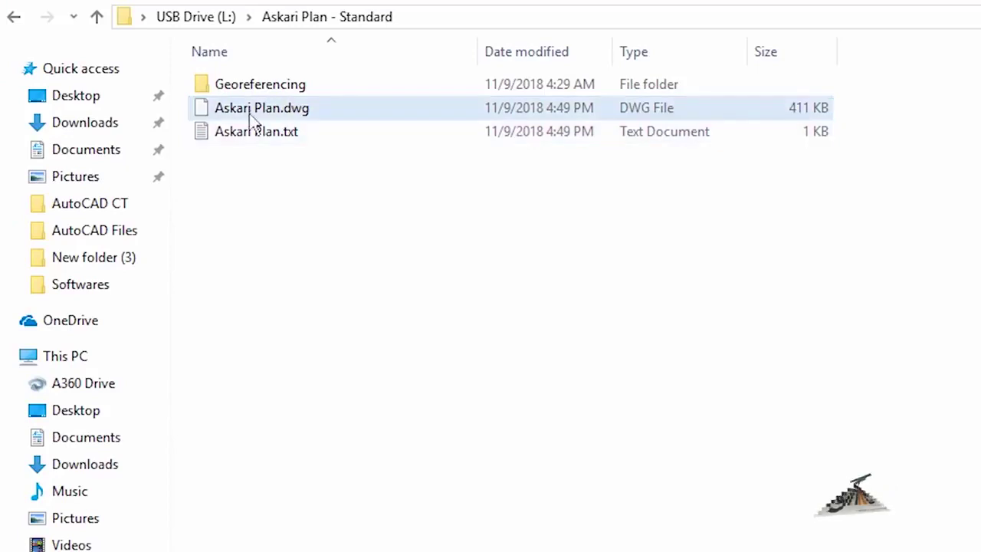
double_click(296, 115)
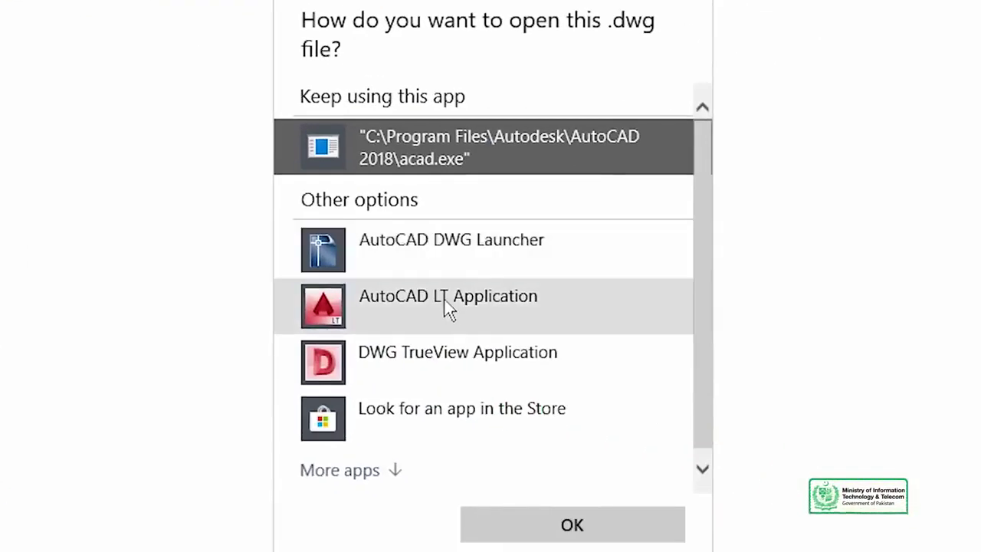
left_click(444, 303)
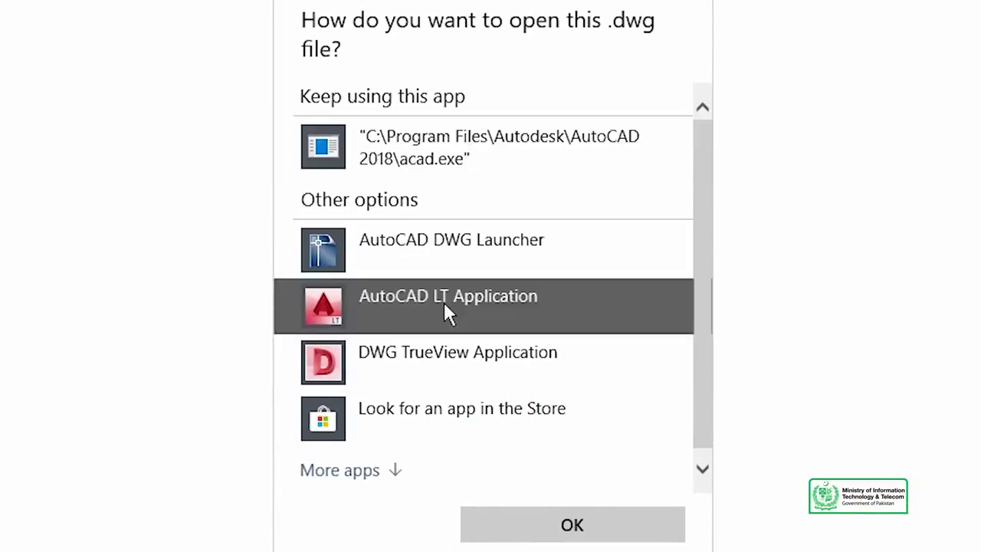
left_click(571, 528)
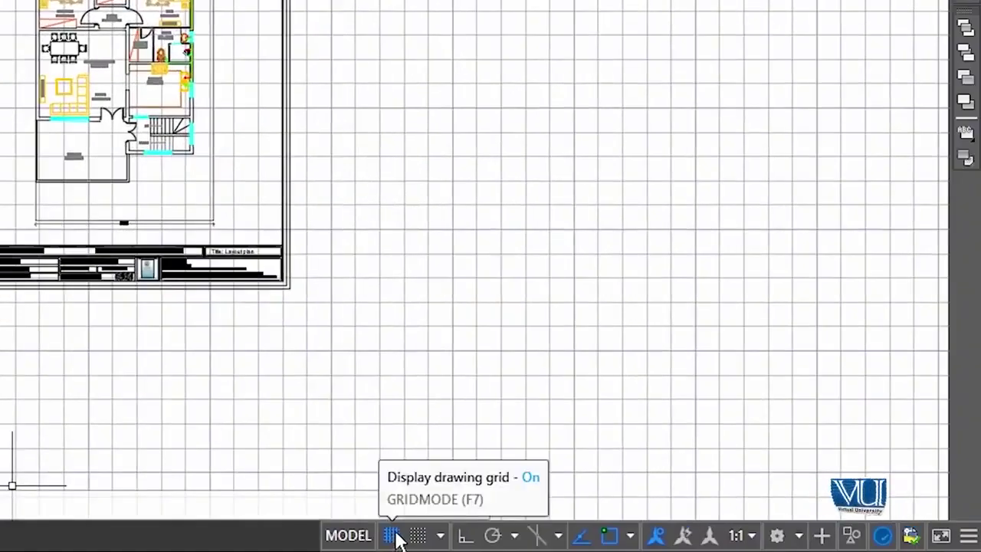
Toggle the grid from the status bar and zoom around the floor plan
left_click(391, 535)
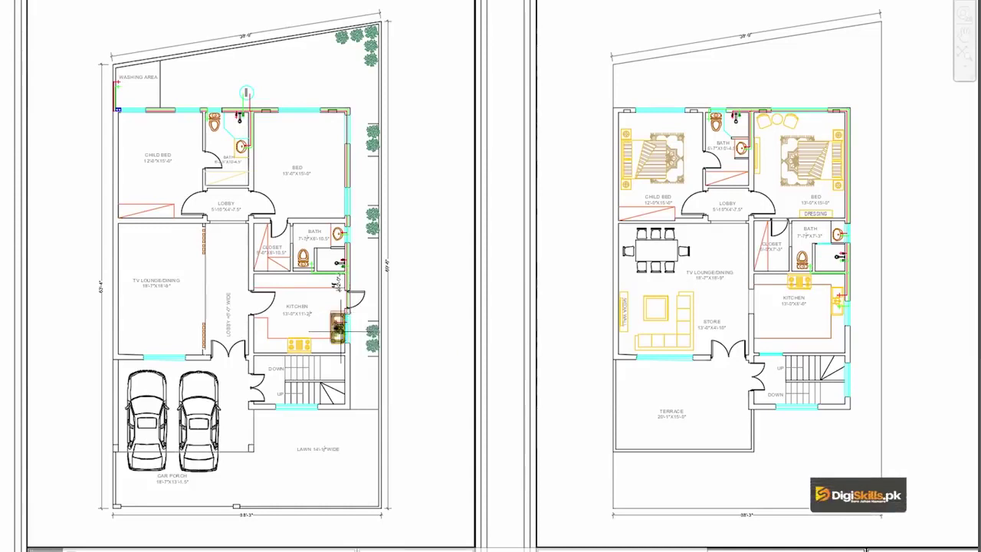
scroll(236, 95, "up", 6)
scroll(236, 95, "down", 5)
scroll(236, 96, "up", 2)
scroll(275, 51, "up", 2)
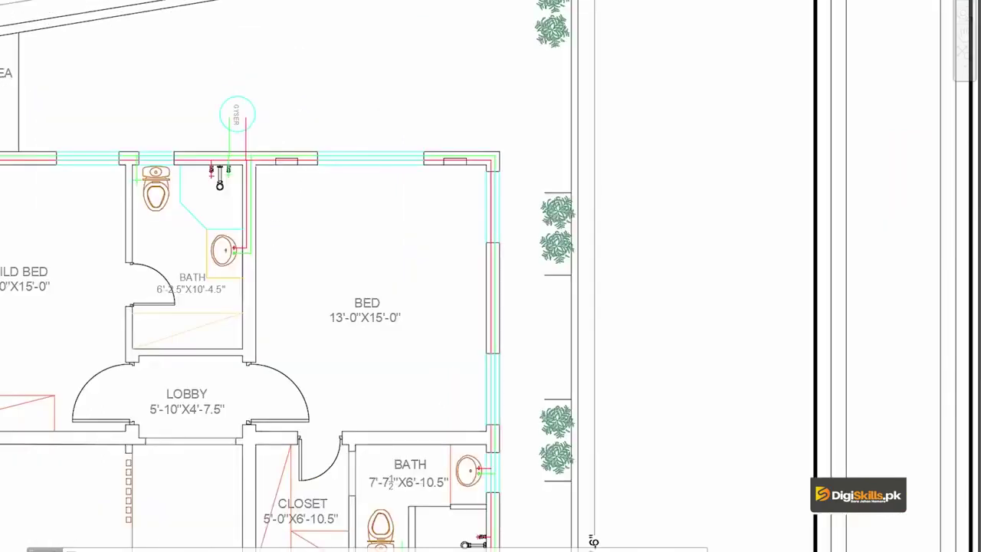
scroll(280, 58, "down", 2)
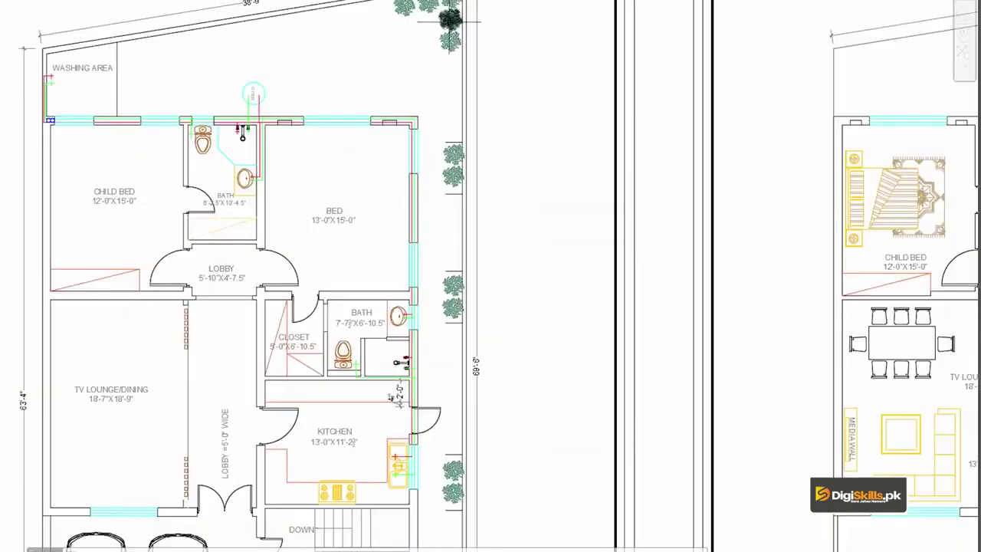
scroll(332, 97, "up", 2)
scroll(329, 153, "up", 4)
scroll(331, 95, "up", 3)
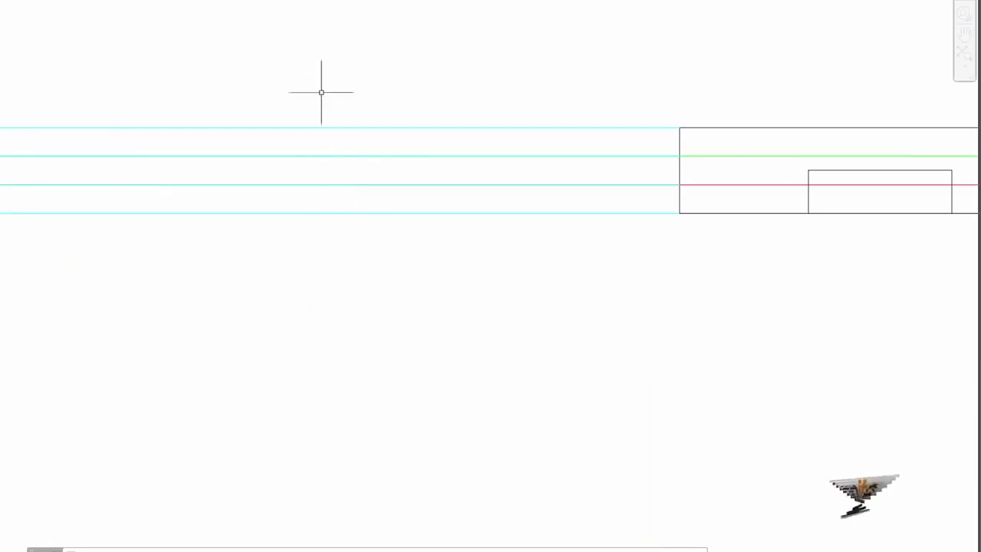
scroll(321, 92, "down", 5)
scroll(114, 248, "up", 4)
scroll(294, 390, "down", 1)
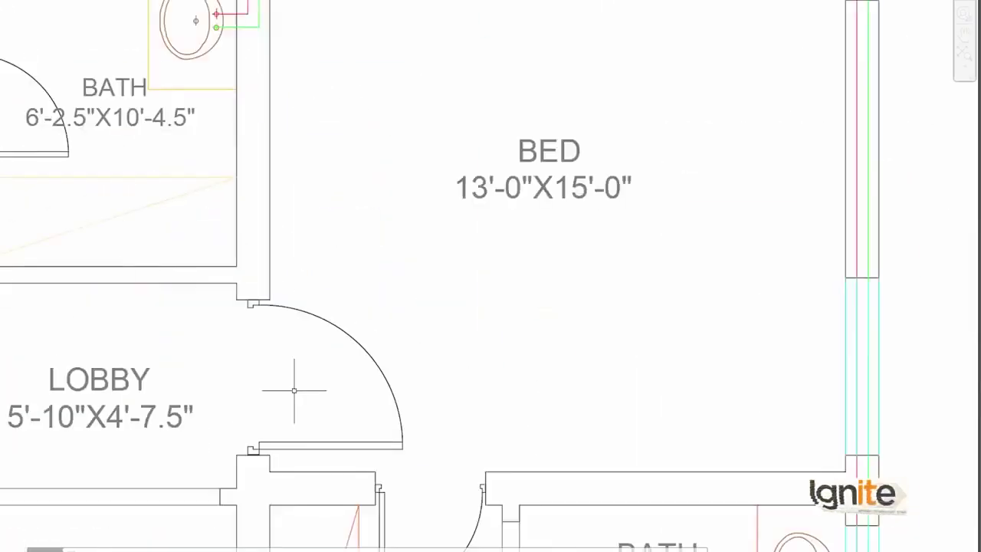
scroll(812, 180, "down", 2)
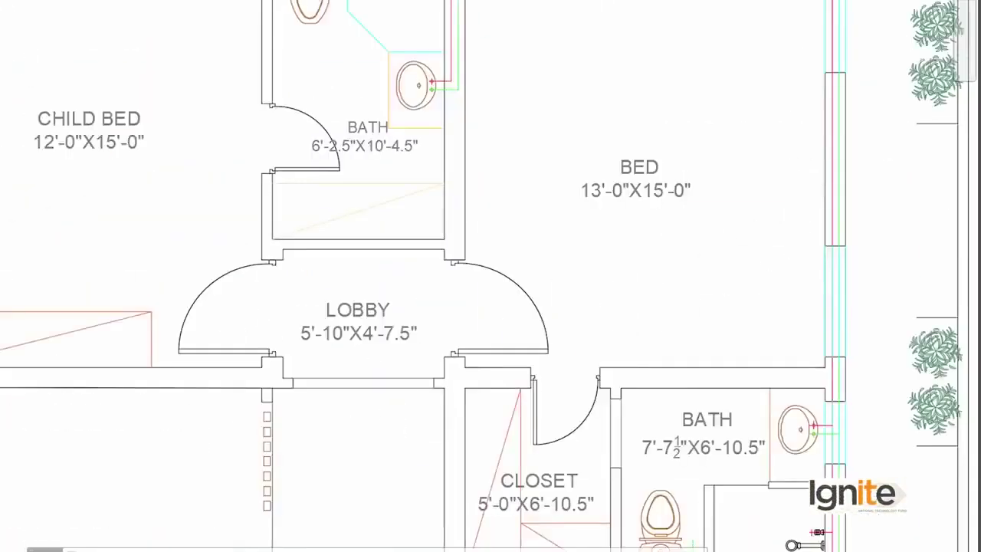
scroll(785, 192, "down", 2)
scroll(292, 305, "up", 2)
scroll(292, 304, "down", 2)
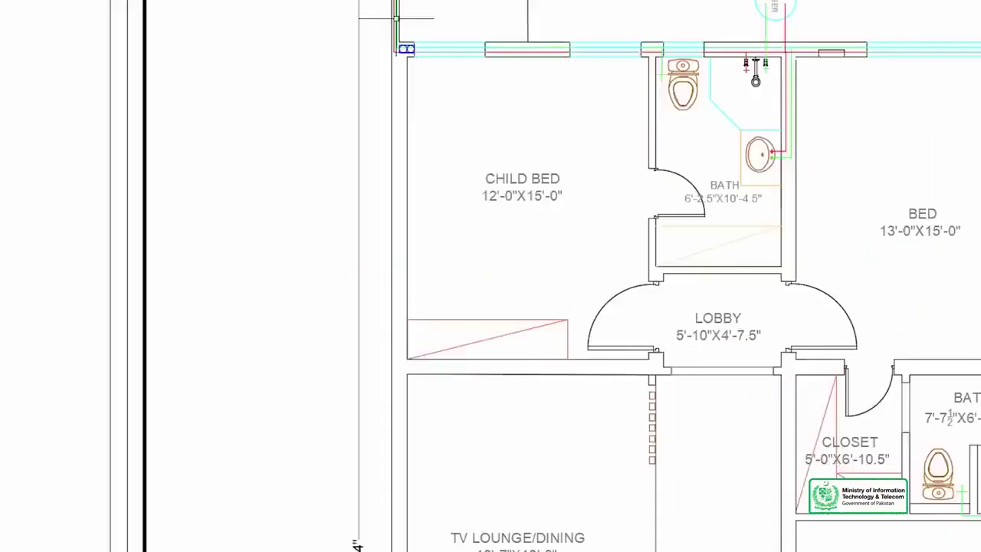
Pan the plan to inspect the car porch, lawn, bath, closet and upper lobby
left_click(375, 66)
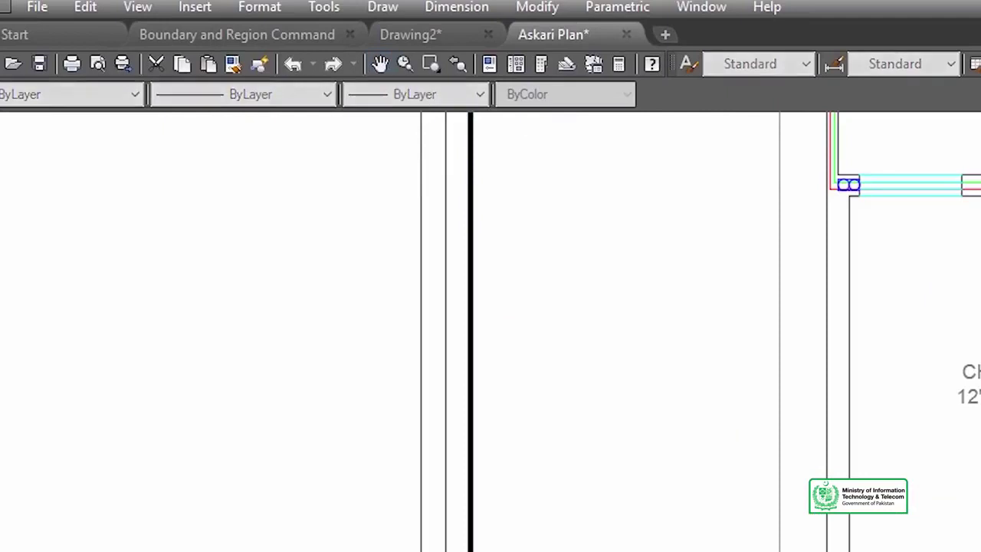
left_click_drag(730, 276, 799, 185)
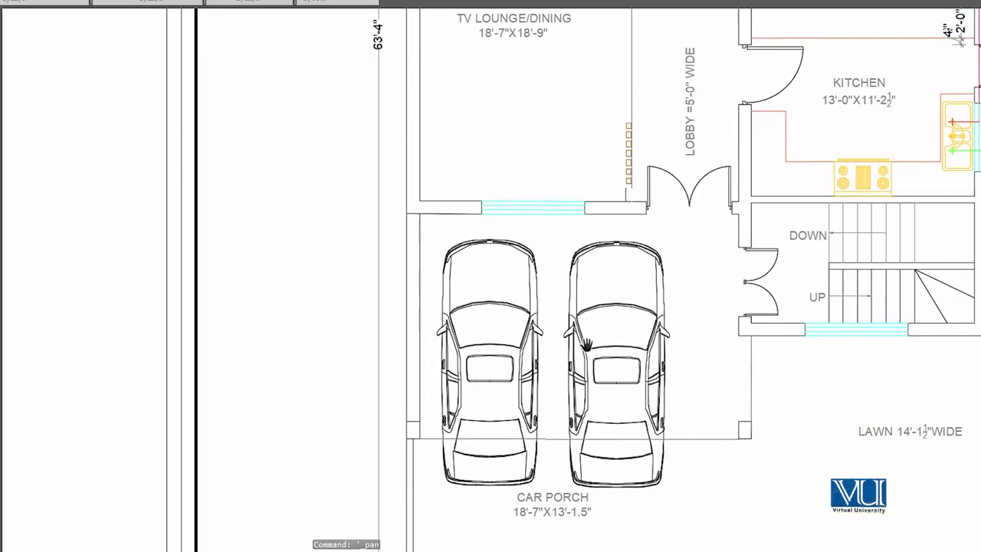
mouse_move(625, 342)
left_mouse_down()
mouse_move(622, 306)
mouse_move(575, 367)
left_mouse_up()
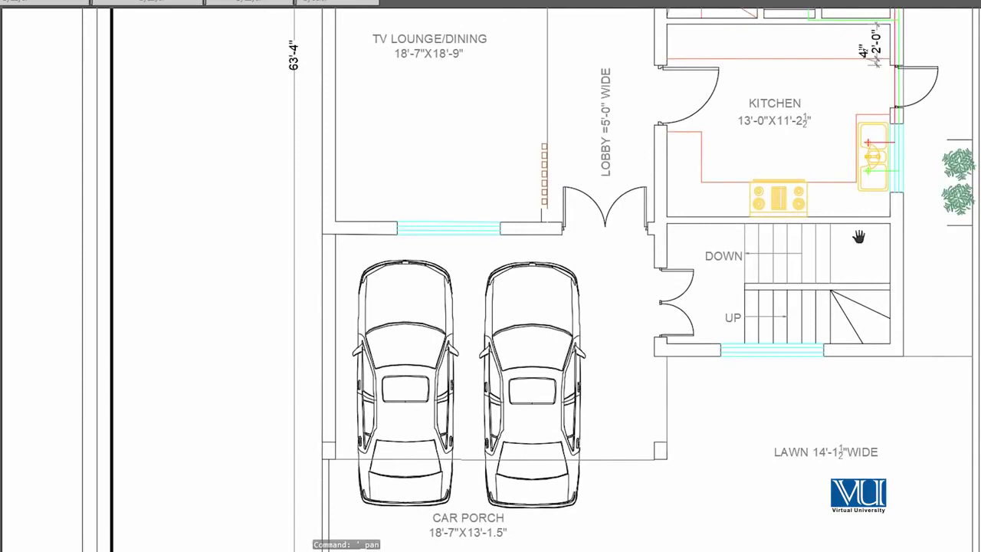
left_click_drag(858, 236, 822, 362)
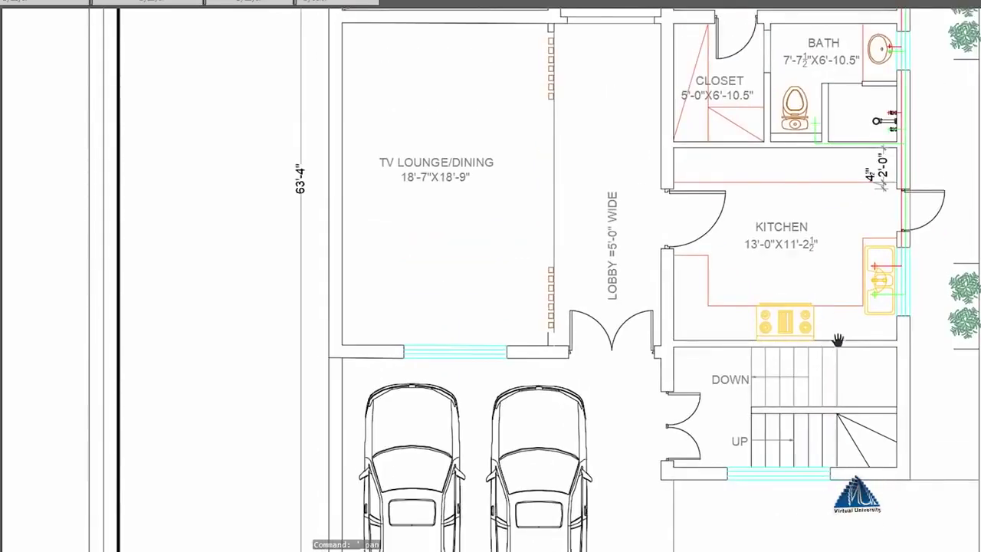
left_click_drag(827, 305, 774, 338)
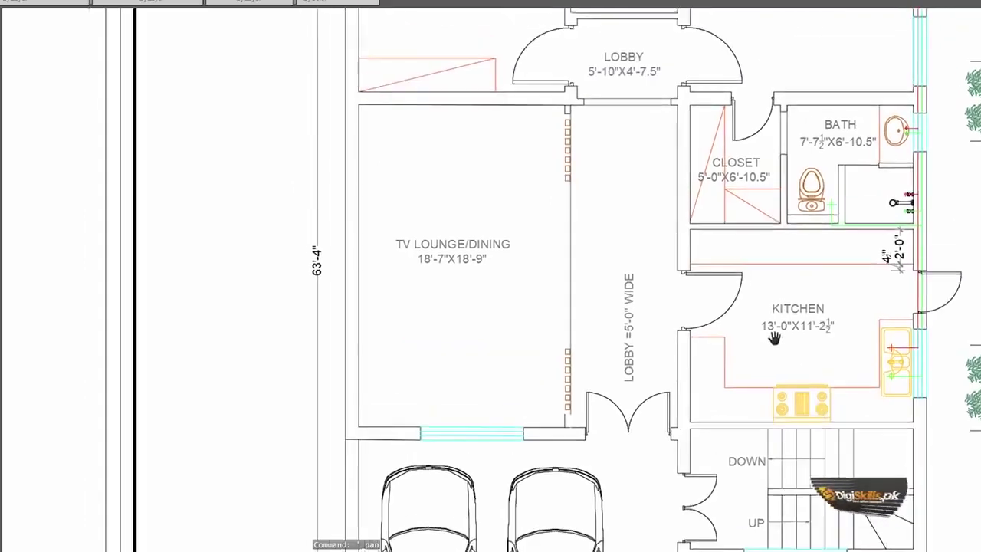
scroll(799, 248, "down", 2)
scroll(799, 248, "up", 2)
scroll(835, 241, "up", 3)
scroll(878, 227, "up", 4)
scroll(941, 205, "down", 4)
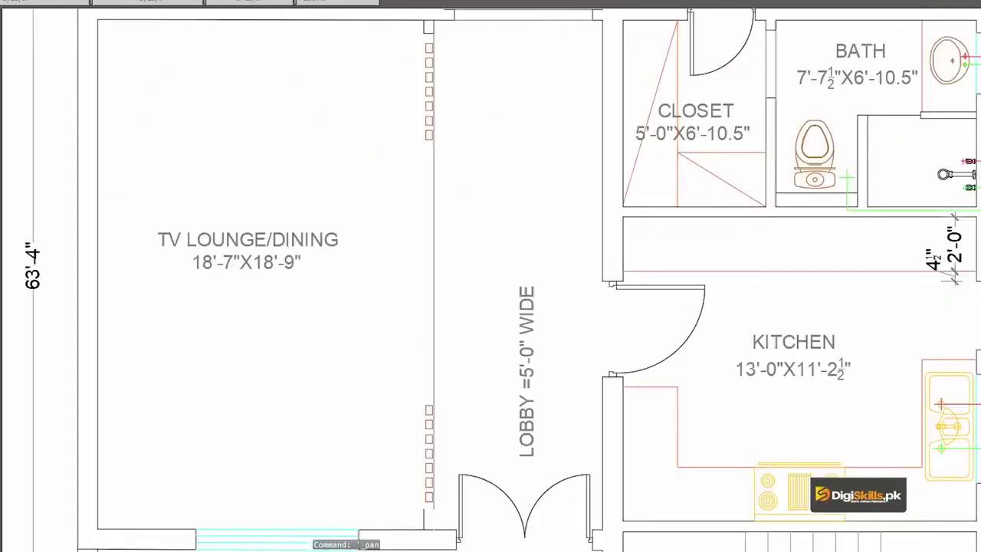
scroll(942, 205, "down", 2)
scroll(872, 195, "down", 2)
Show the upper bedrooms, recentre the first sheet and turn the grid off with F7
mouse_move(784, 183)
left_mouse_down()
mouse_move(768, 302)
mouse_move(692, 327)
left_mouse_up()
scroll(700, 277, "down", 5)
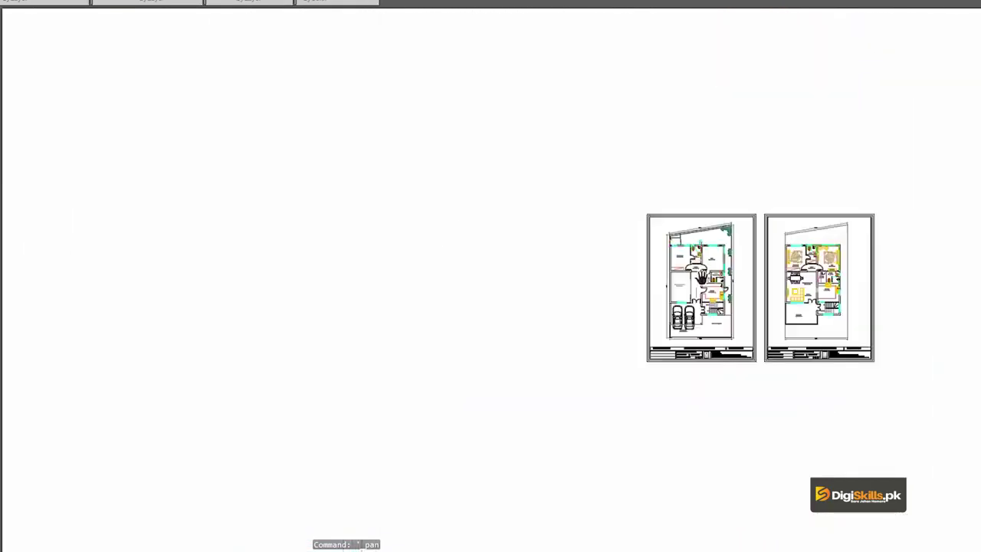
scroll(701, 277, "up", 5)
left_click_drag(700, 277, 573, 209)
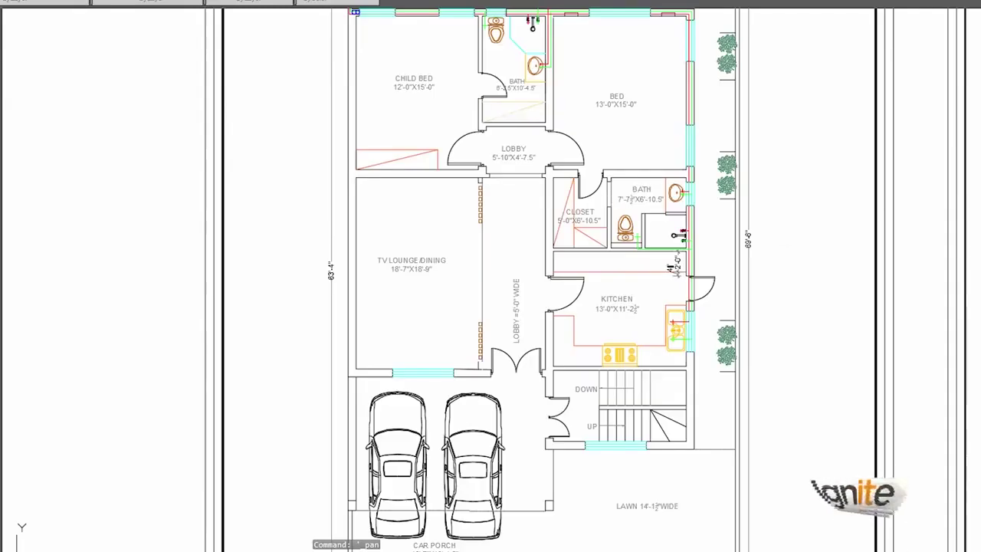
left_click_drag(691, 327, 620, 338)
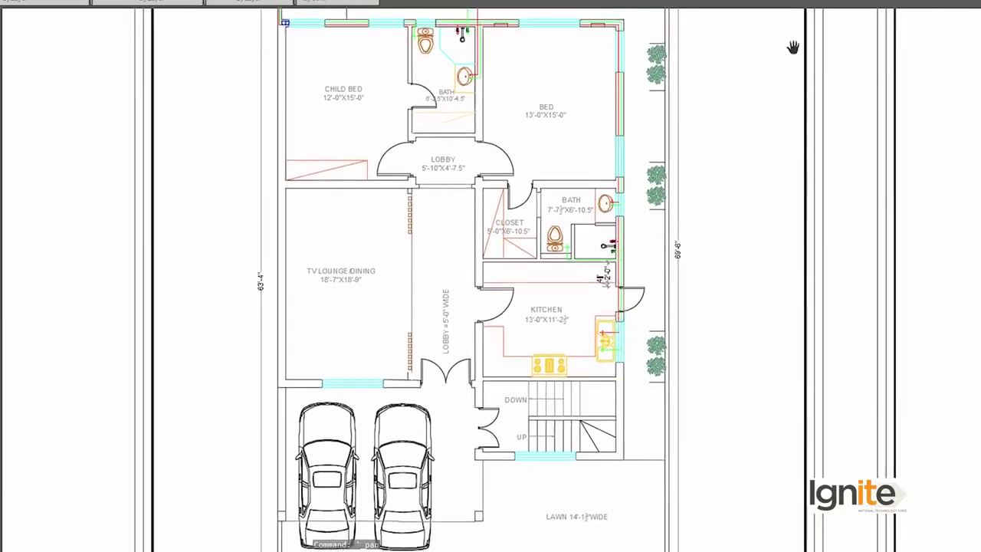
key("F7")
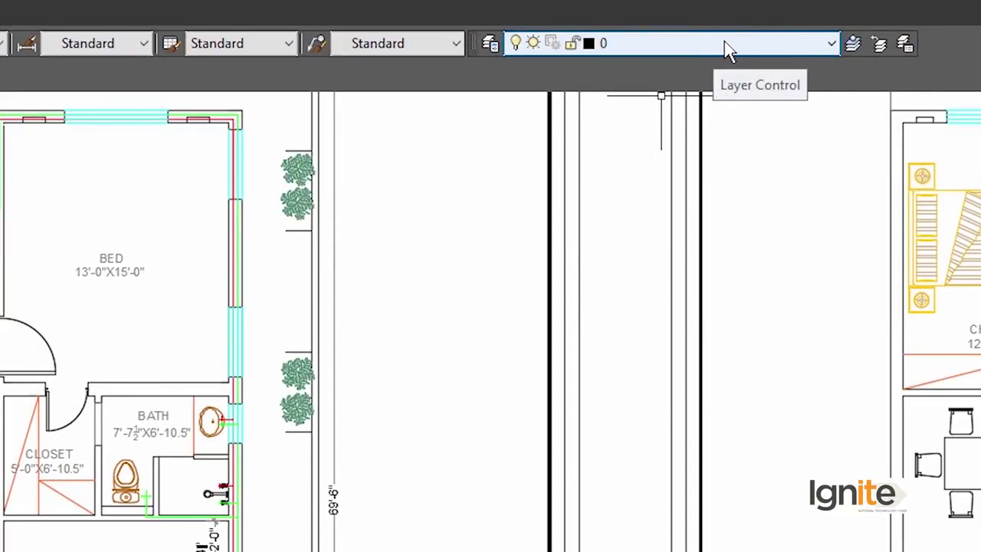
Turn the door layer off and then back on from the Layer Control list
left_click(724, 51)
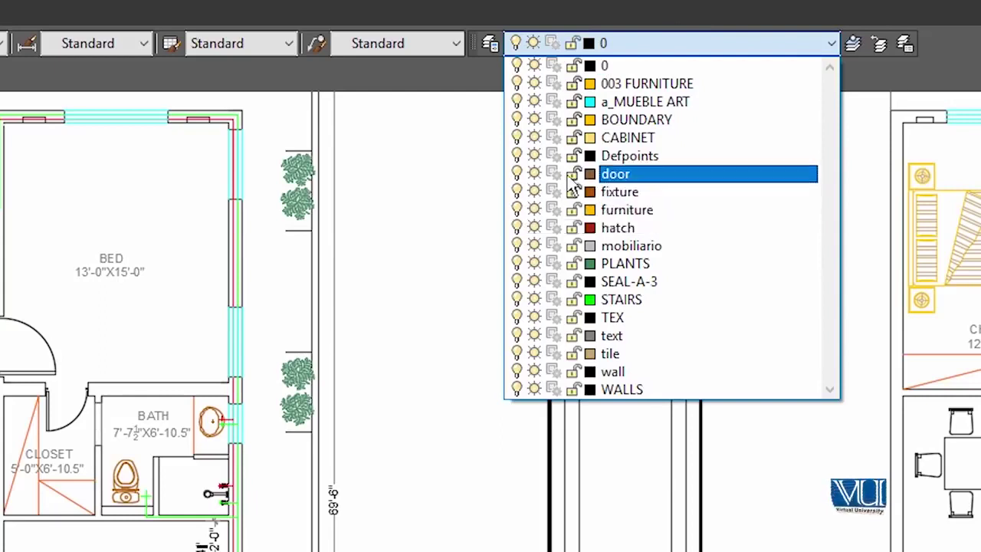
left_click(517, 174)
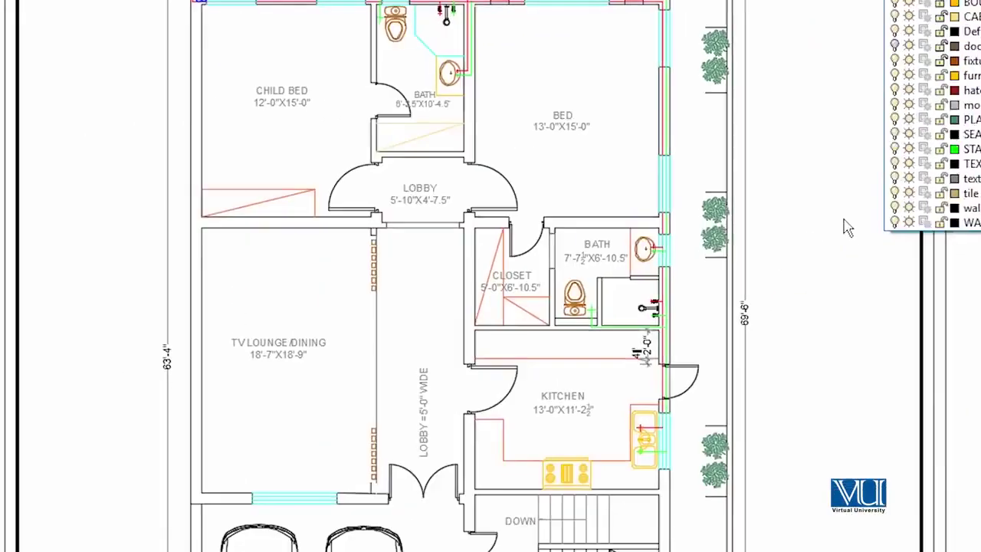
left_click(843, 218)
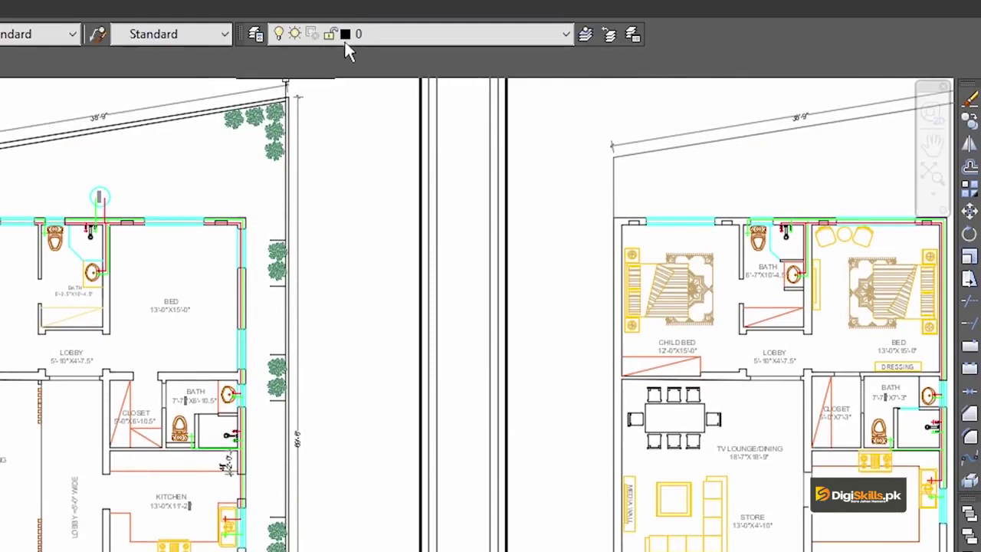
left_click(345, 35)
scroll(125, 391, "up", 4)
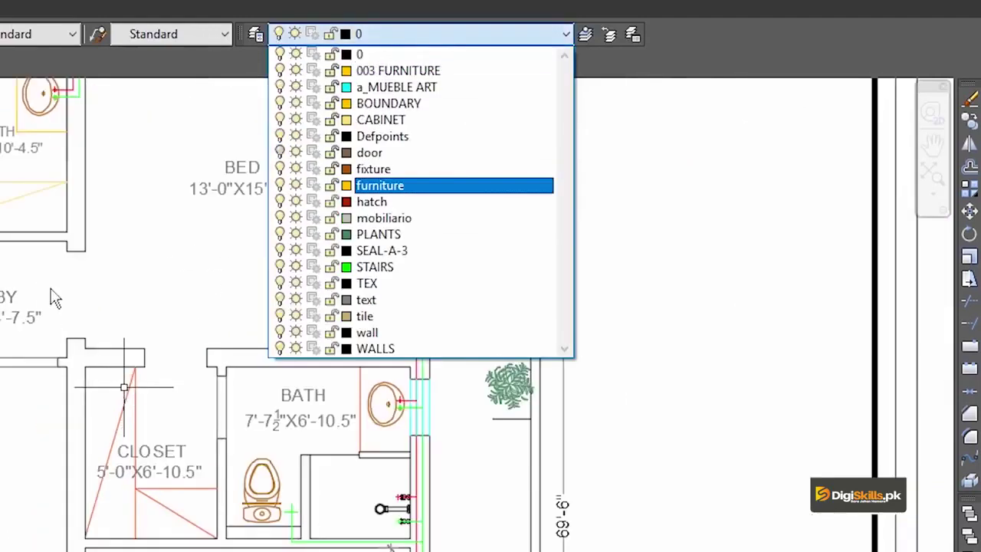
left_click(279, 153)
left_click(685, 245)
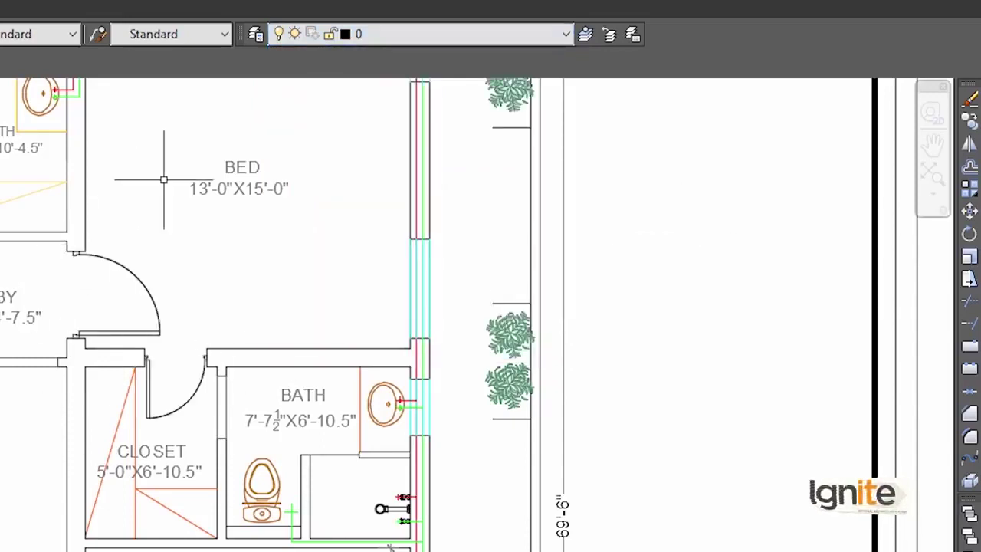
Switch off the STAIRS layer and zoom over the floor plan to see the effect
left_click(365, 34)
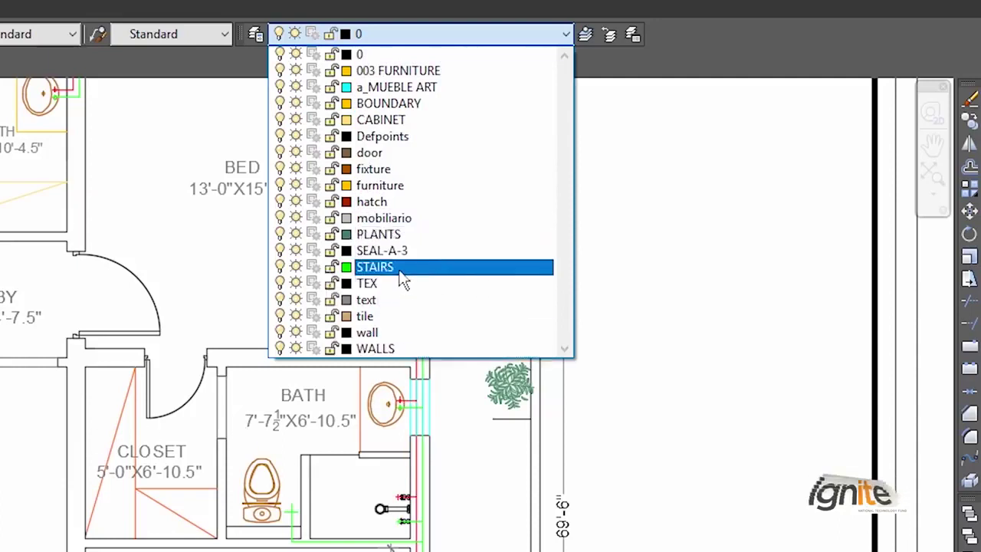
left_click(279, 267)
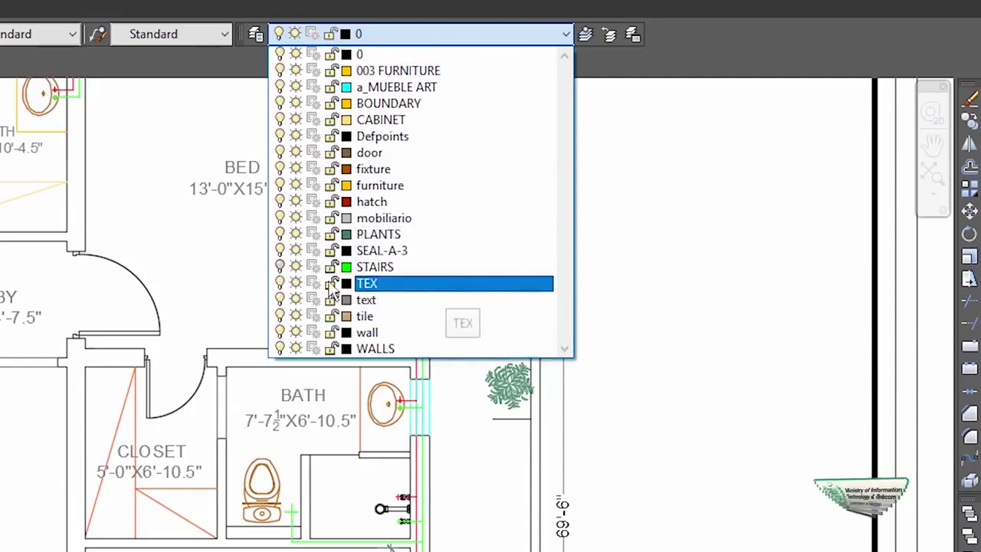
left_click(661, 274)
scroll(711, 219, "down", 3)
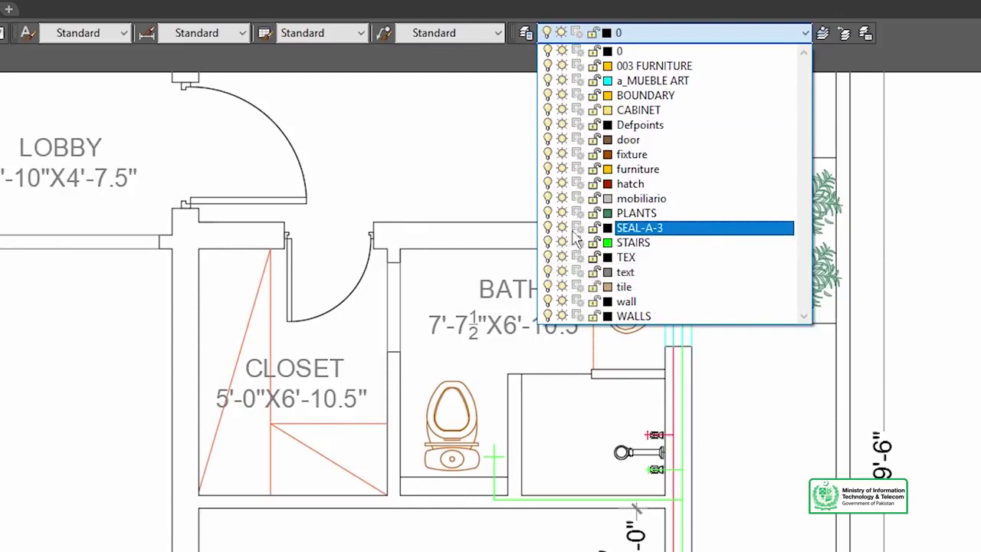
left_click(936, 219)
scroll(838, 245, "down", 4)
scroll(838, 245, "down", 4)
scroll(843, 261, "down", 3)
scroll(852, 289, "up", 3)
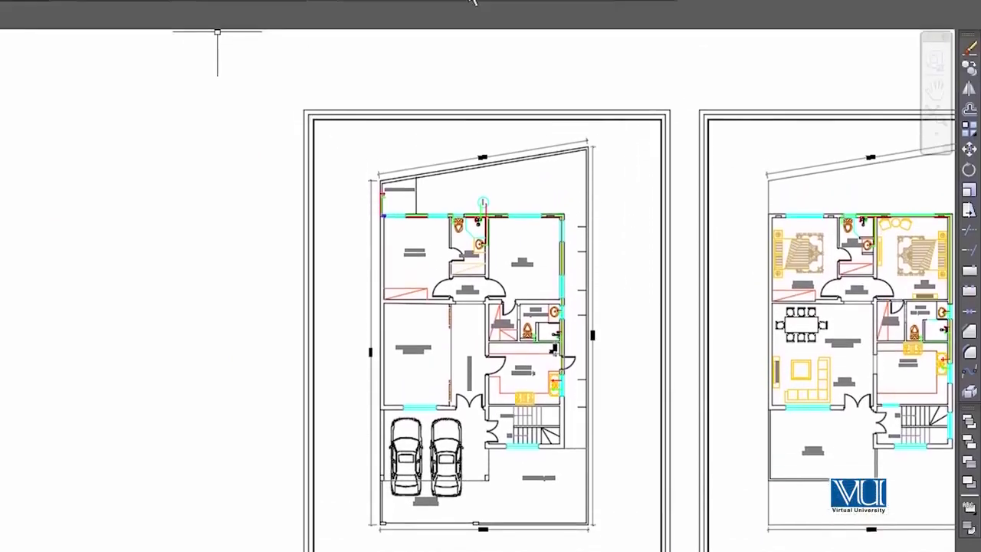
Turn the PLANTS layer back on from the Layer Control list
left_click(475, 19)
key("Down")
key("Down")
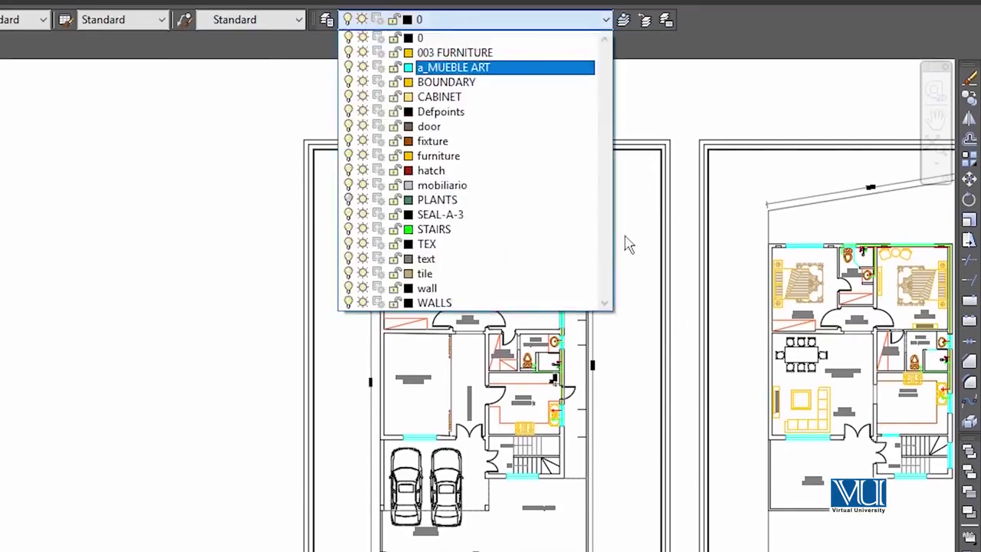
left_click(348, 200)
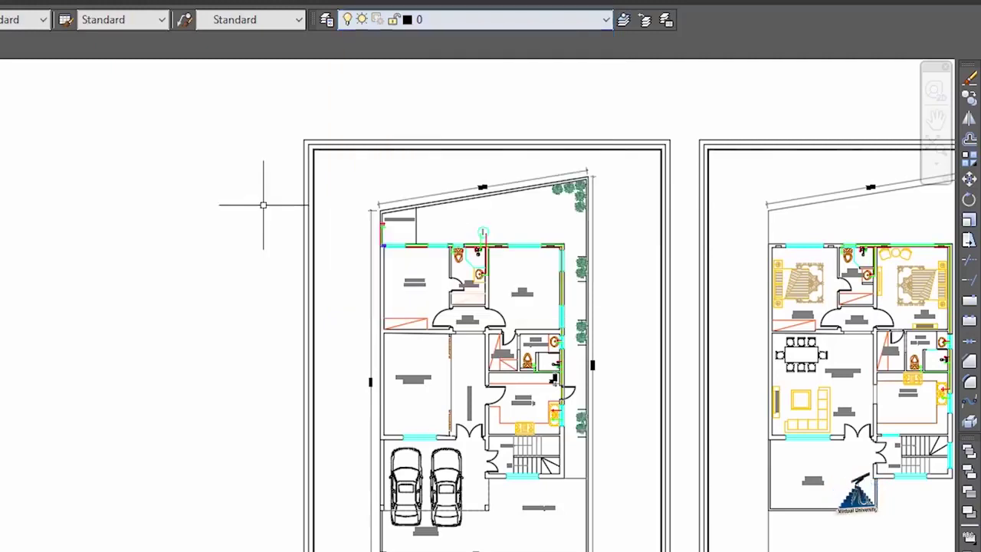
scroll(579, 194, "up", 5)
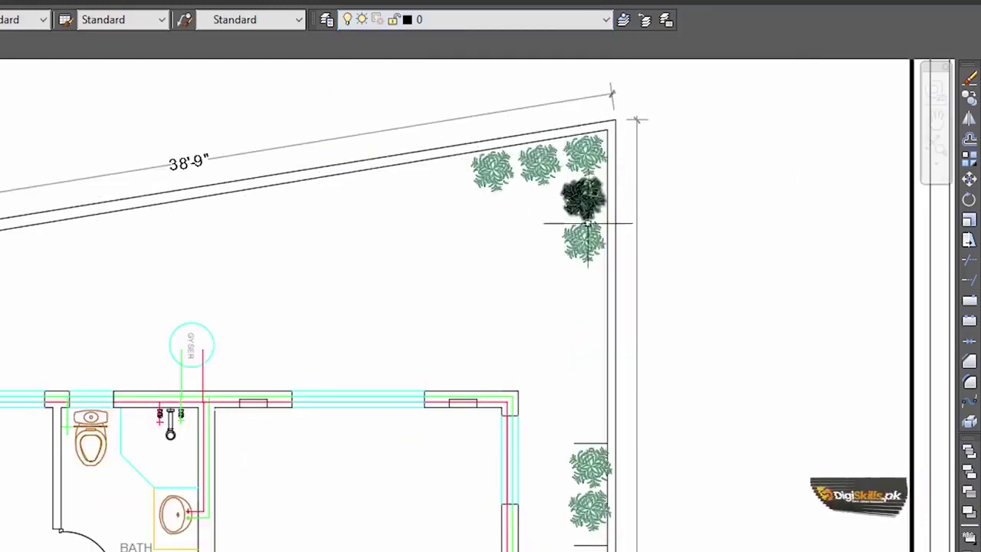
scroll(580, 198, "down", 3)
Switch off the text layer to hide the room labels
left_click(459, 20)
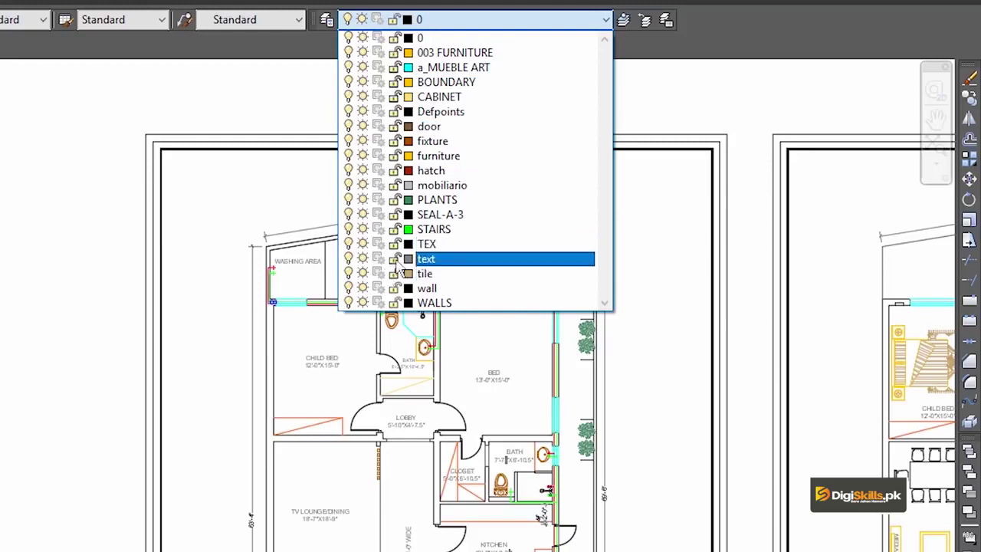
left_click(348, 259)
left_click(284, 350)
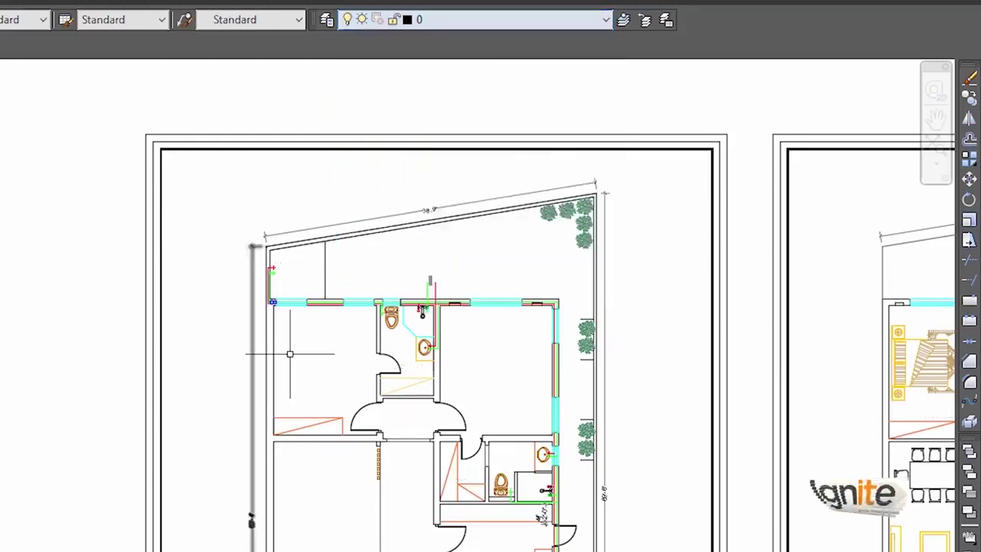
scroll(383, 503, "up", 8)
scroll(368, 512, "down", 4)
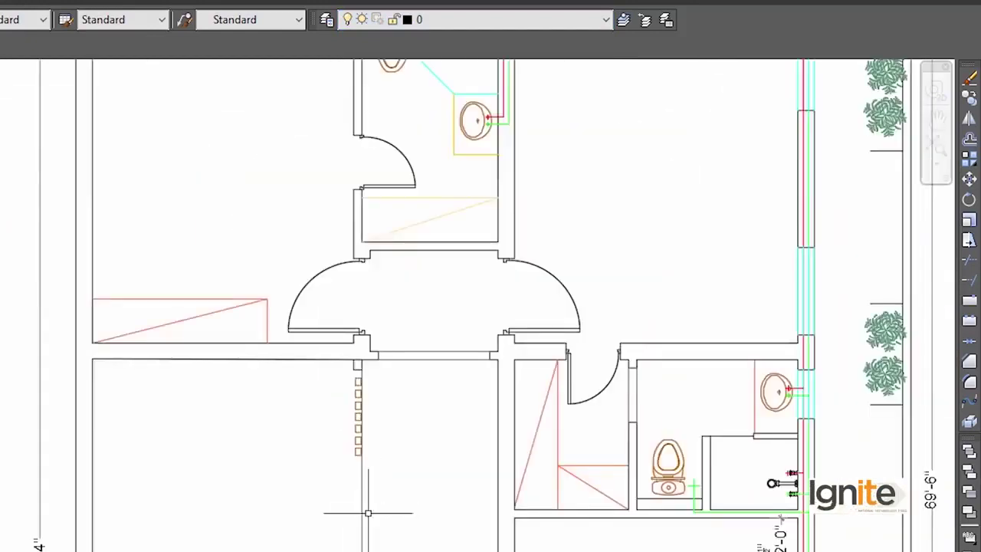
scroll(214, 547, "down", 4)
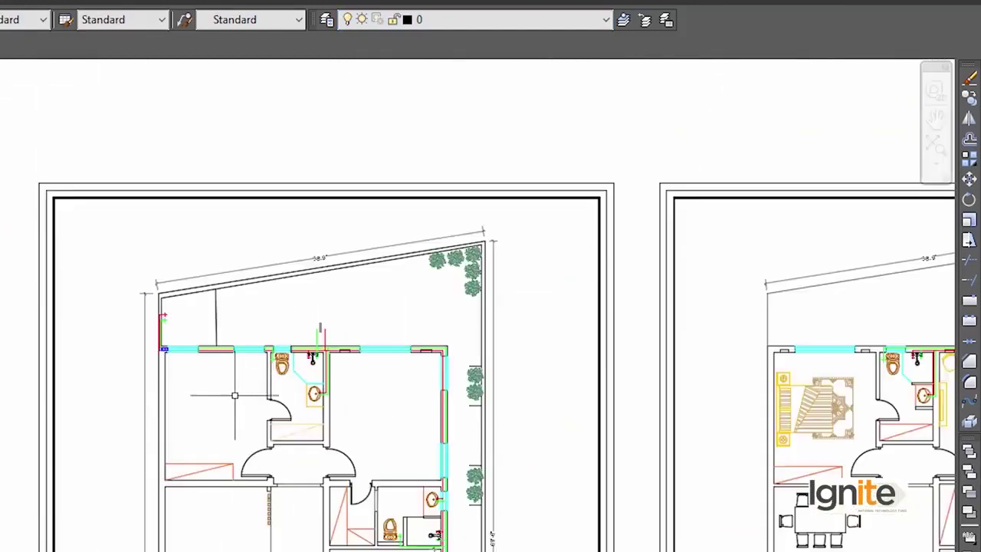
scroll(337, 376, "up", 4)
scroll(337, 376, "down", 4)
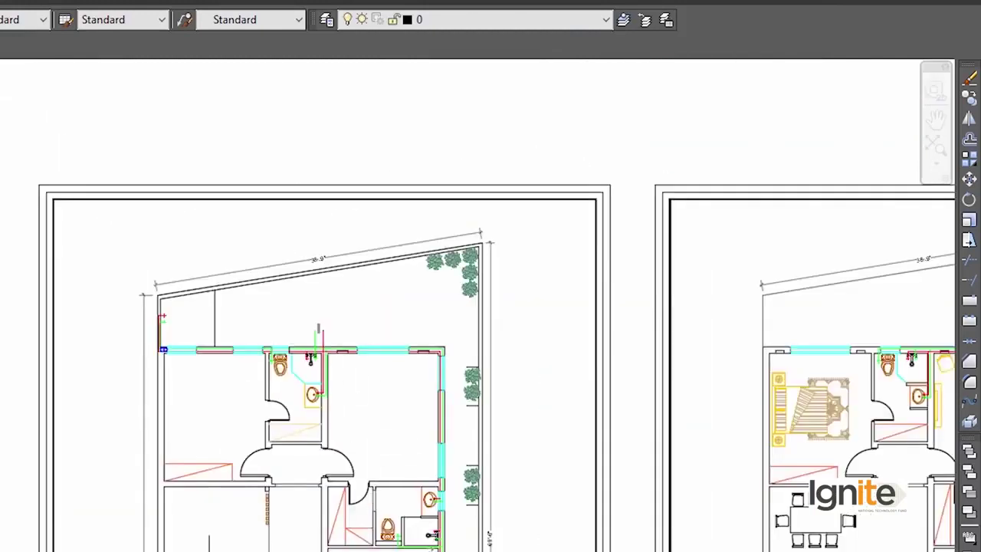
Turn the text layer back on so the room labels reappear
left_click(488, 19)
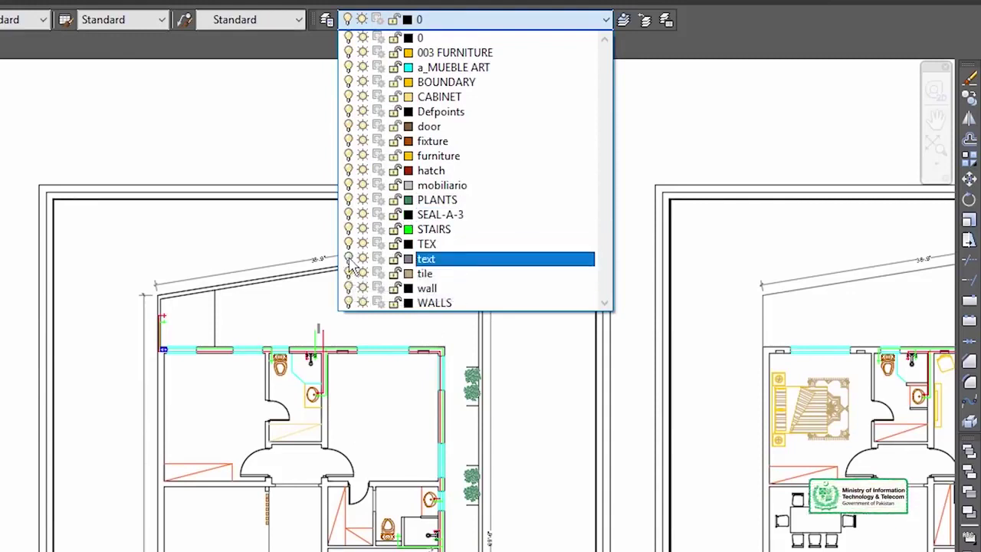
left_click(27, 414)
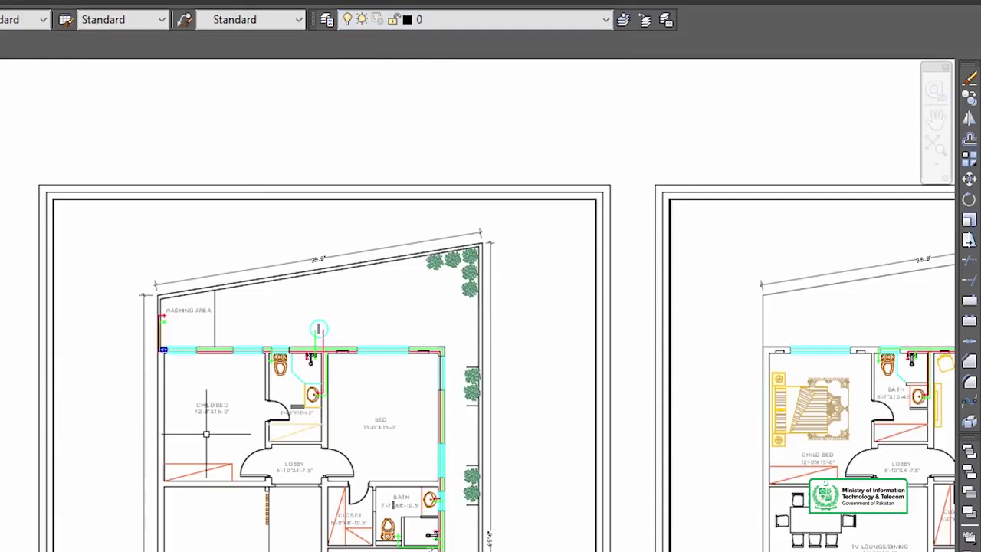
scroll(208, 434, "up", 5)
scroll(208, 434, "down", 2)
scroll(207, 434, "down", 2)
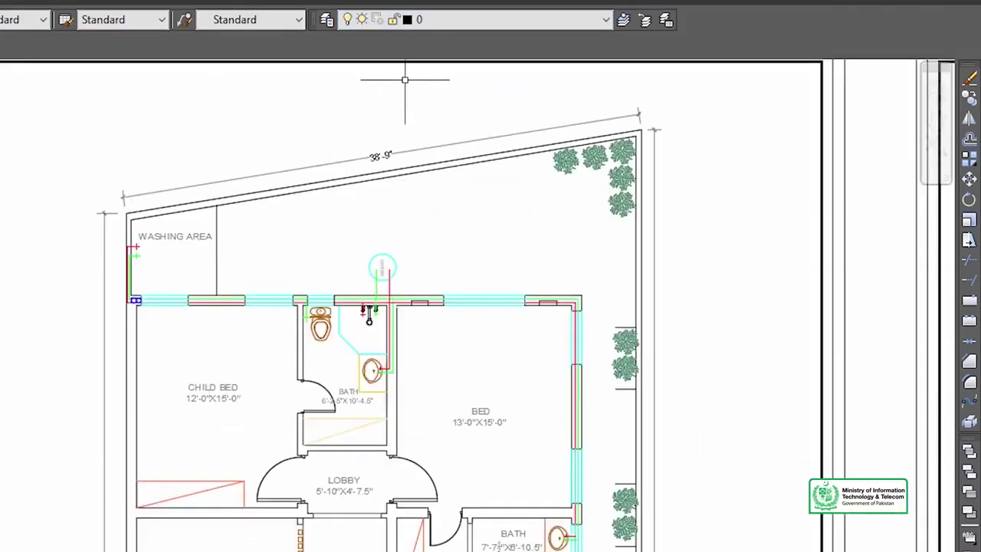
Switch the WALLS layer off, then turn the wall layer back on
left_click(475, 25)
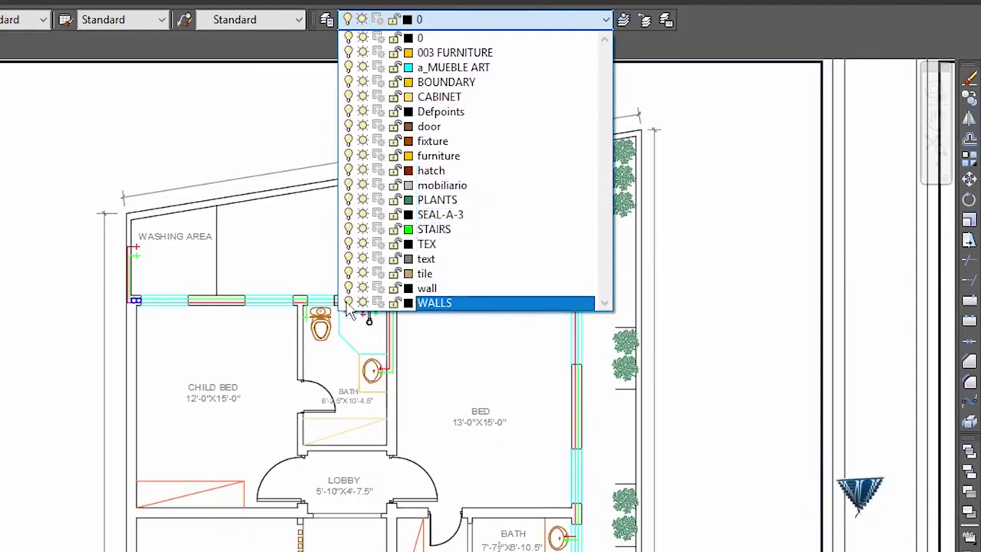
left_click(356, 461)
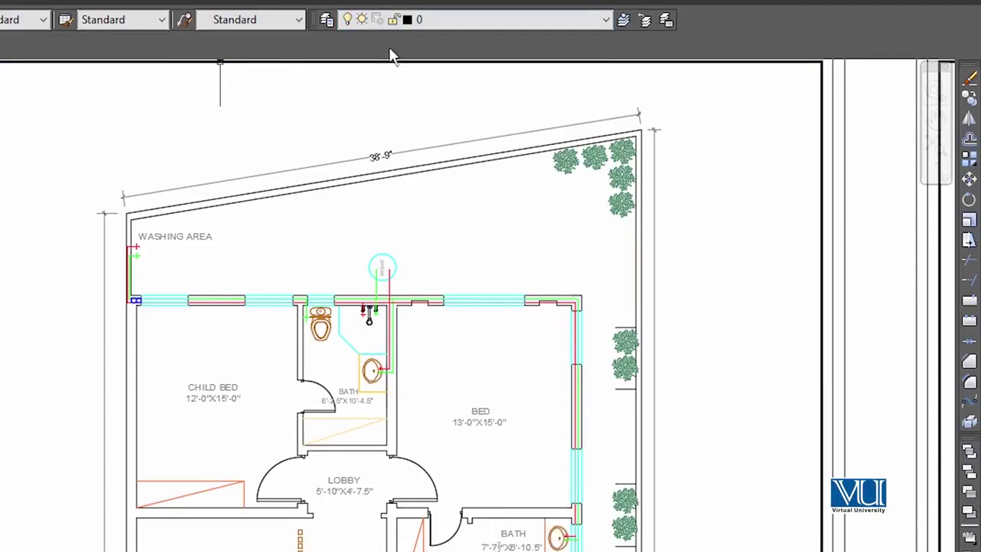
left_click(404, 21)
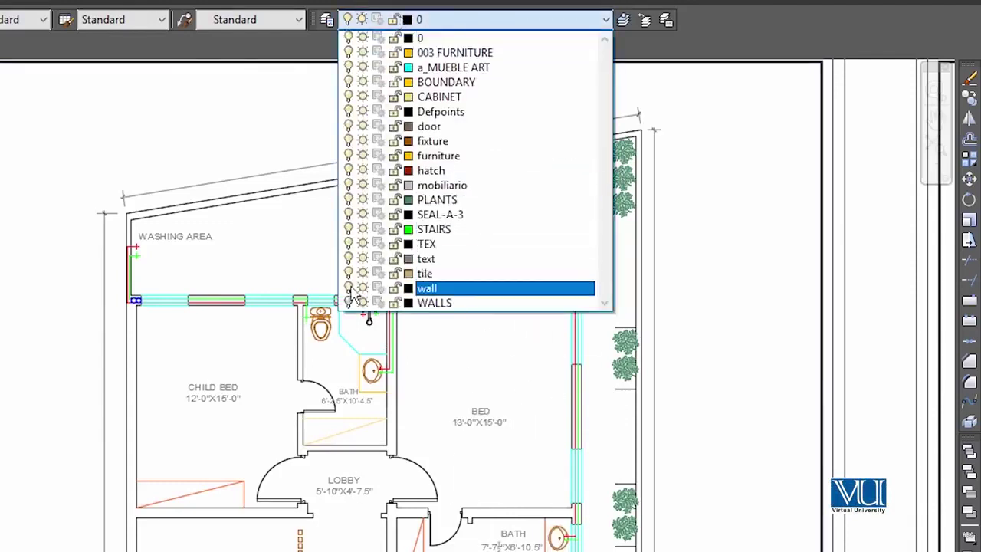
left_click(348, 288)
left_click(368, 320)
left_click(446, 20)
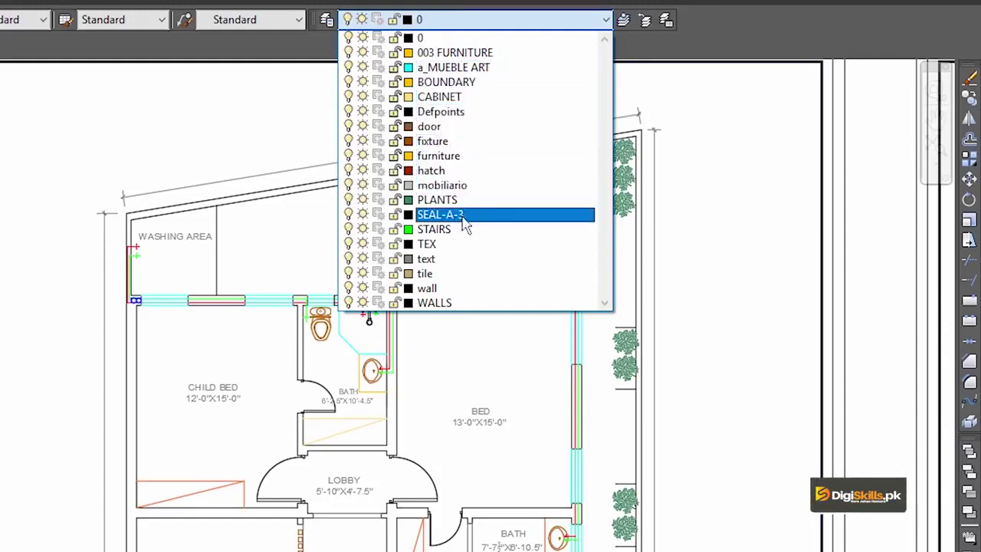
left_click(664, 442)
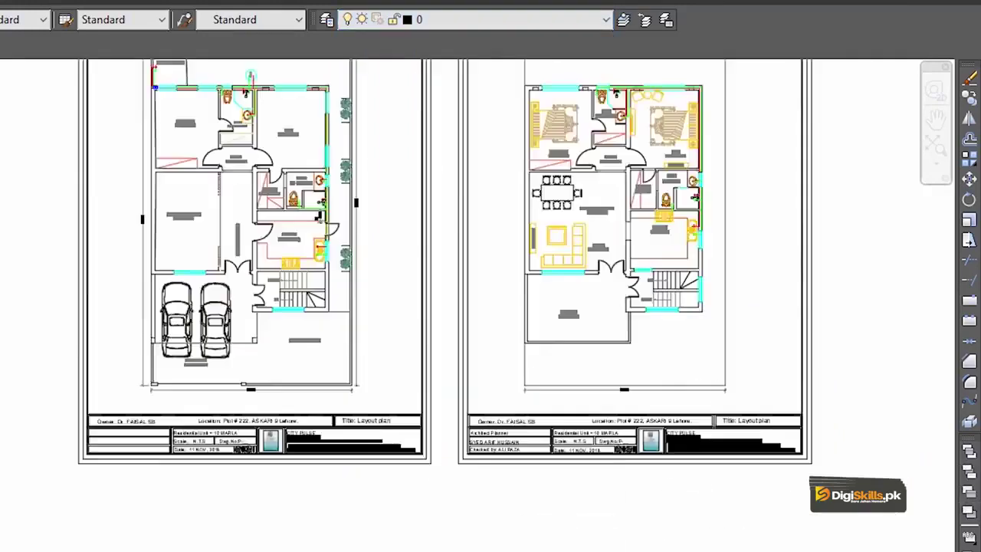
scroll(448, 468, "up", 2)
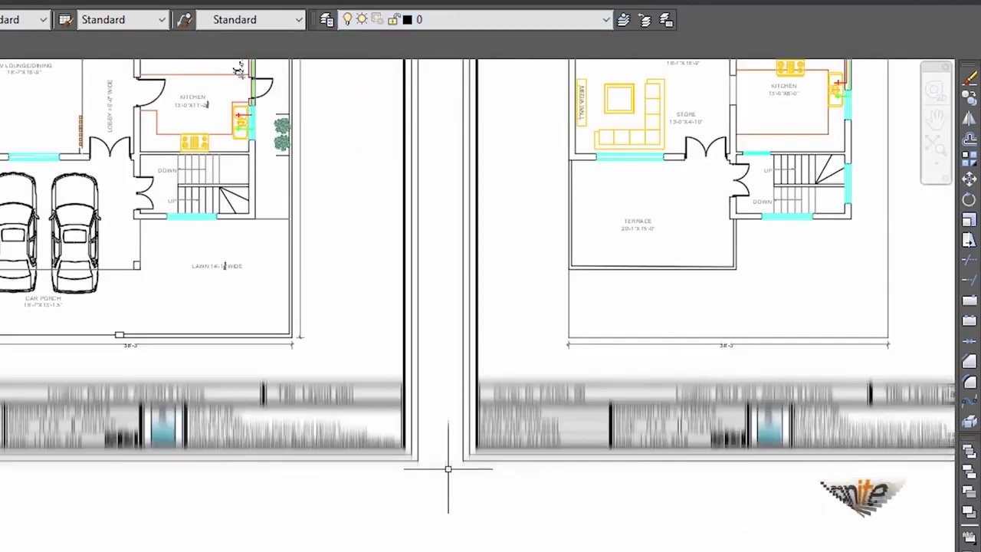